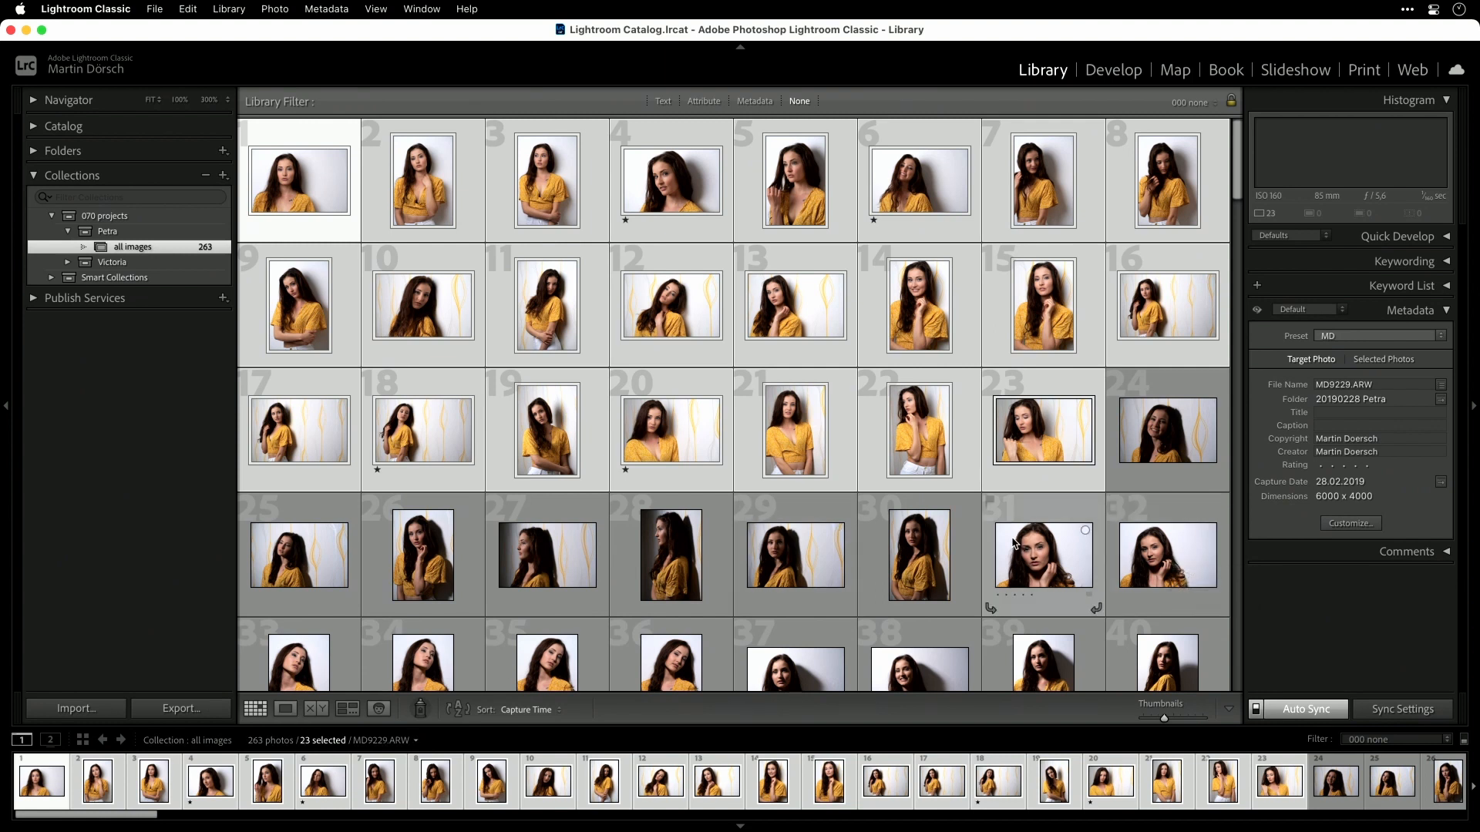
# Turn off Auto Sync in Develop and set Highlights to -15, Shadows to +22 and Vibrance to +12 on the first photo
pyautogui.press('d')
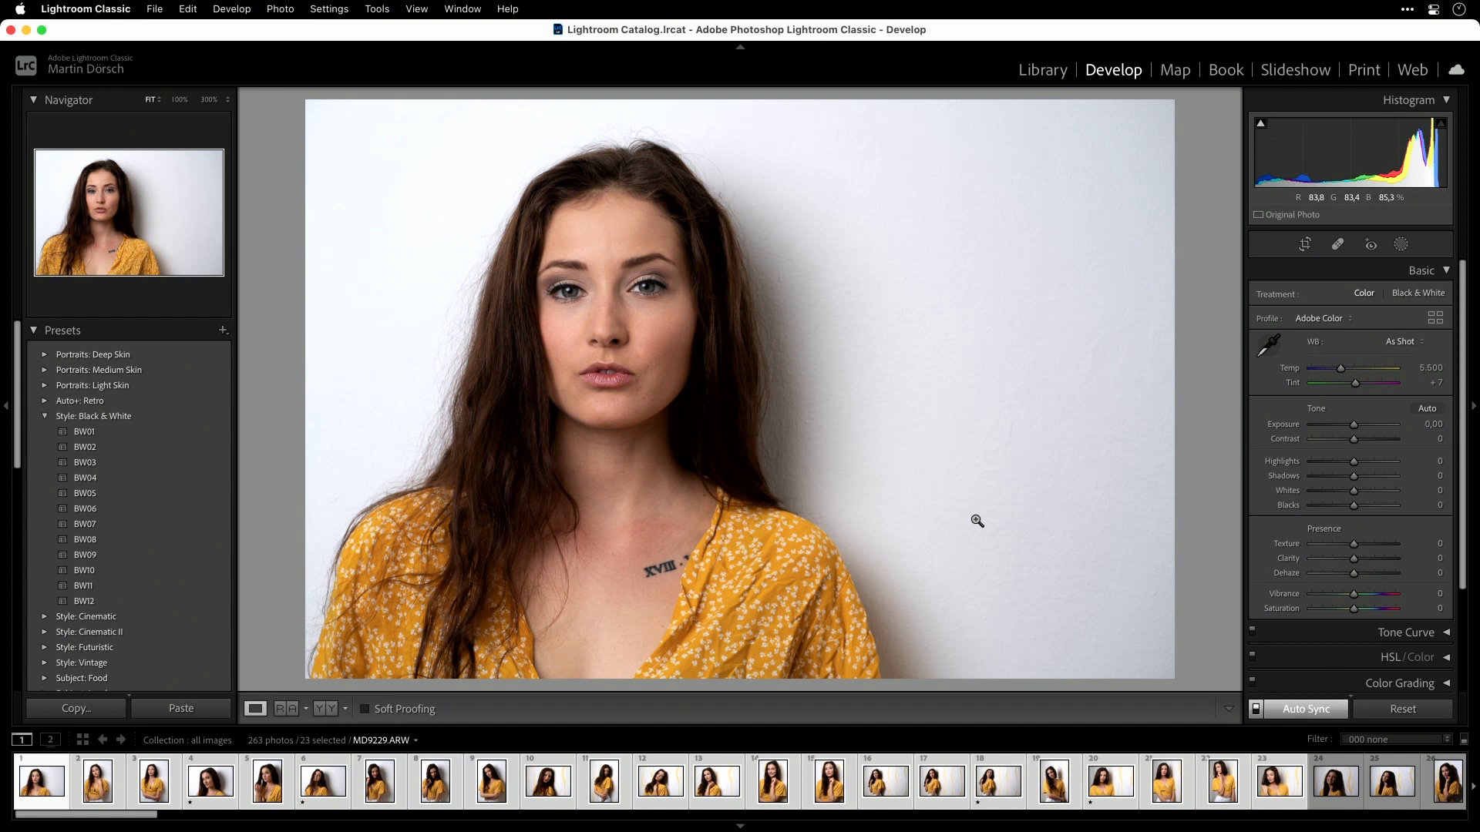
pyautogui.click(1255, 709)
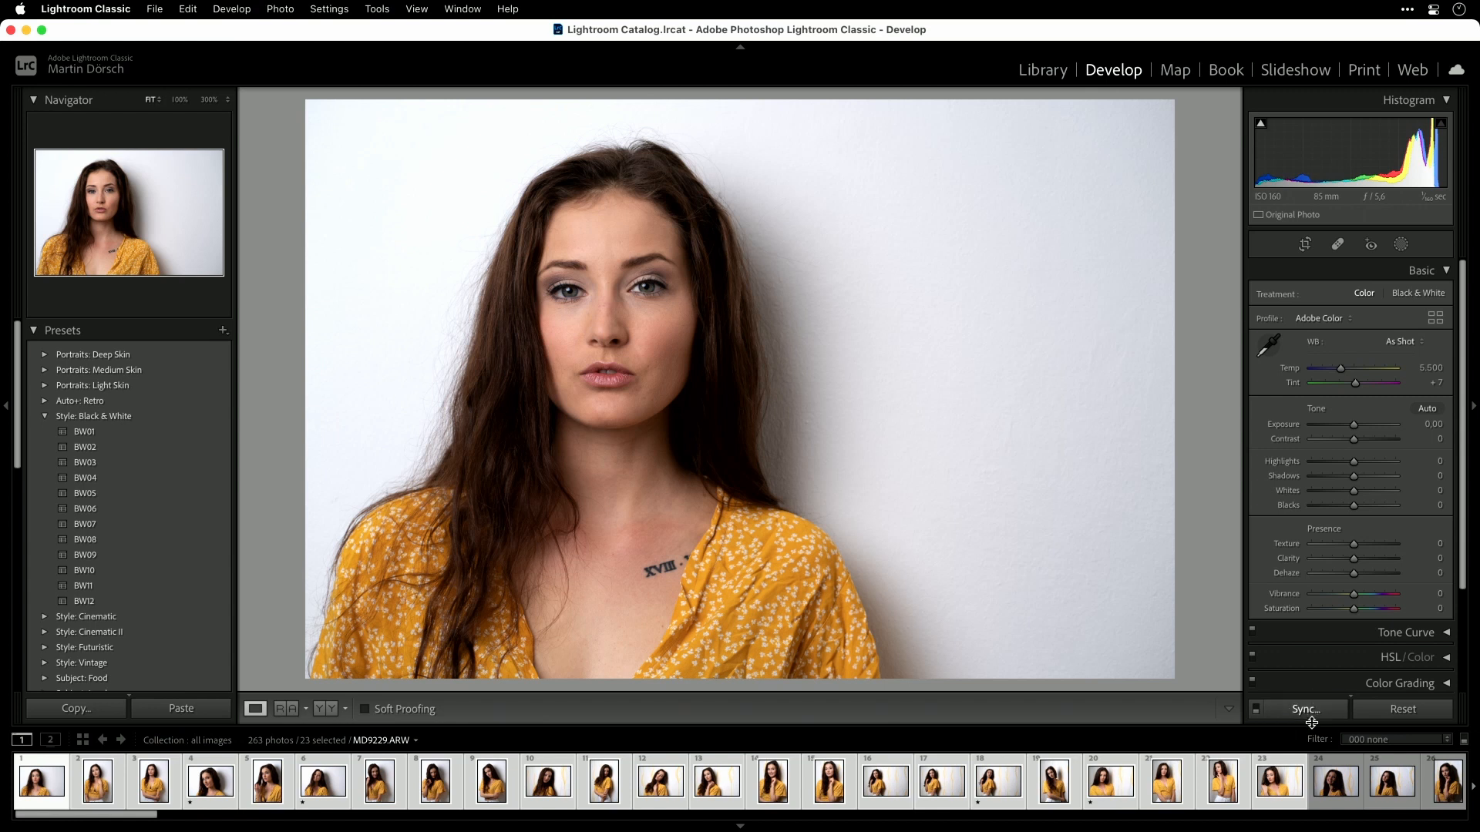
pyautogui.moveTo(1356, 481)
pyautogui.mouseDown()
pyautogui.moveTo(1367, 479)
pyautogui.moveTo(1346, 461)
pyautogui.mouseUp()
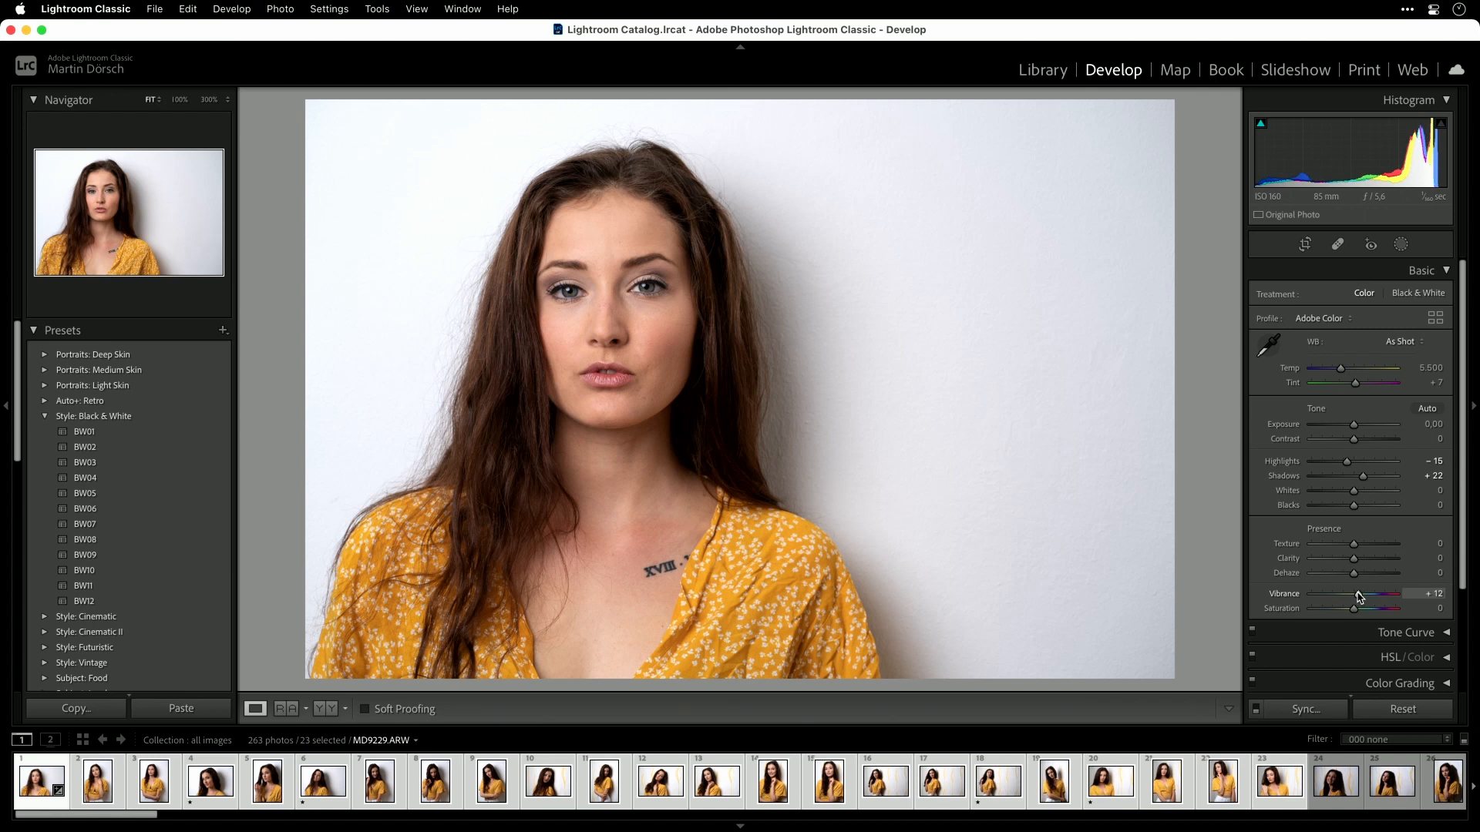
# Synchronize the first photo's develop settings to the other selected photos and check the edit on photos 10 and 16
pyautogui.click(1310, 709)
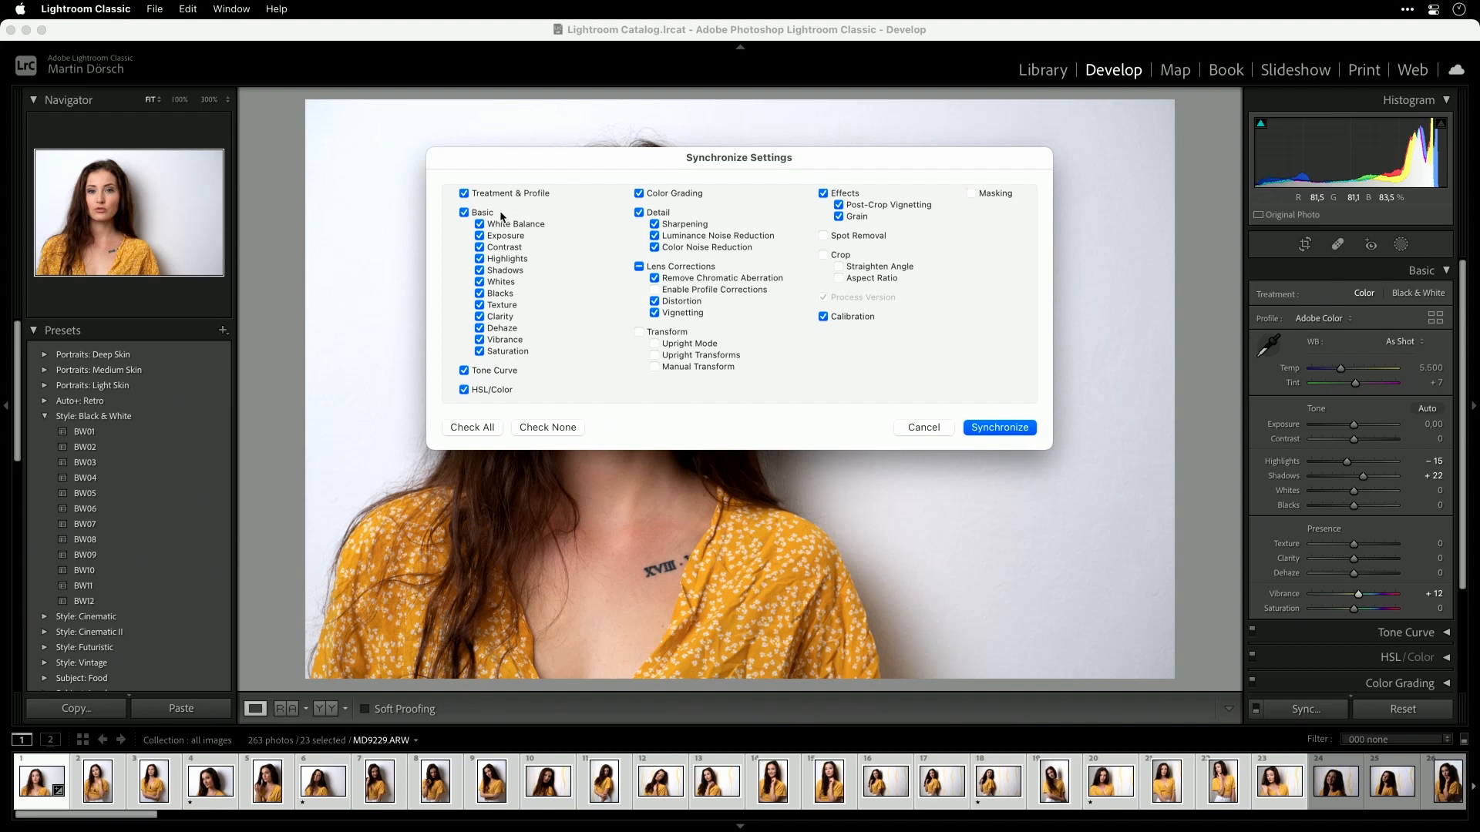
pyautogui.click(999, 428)
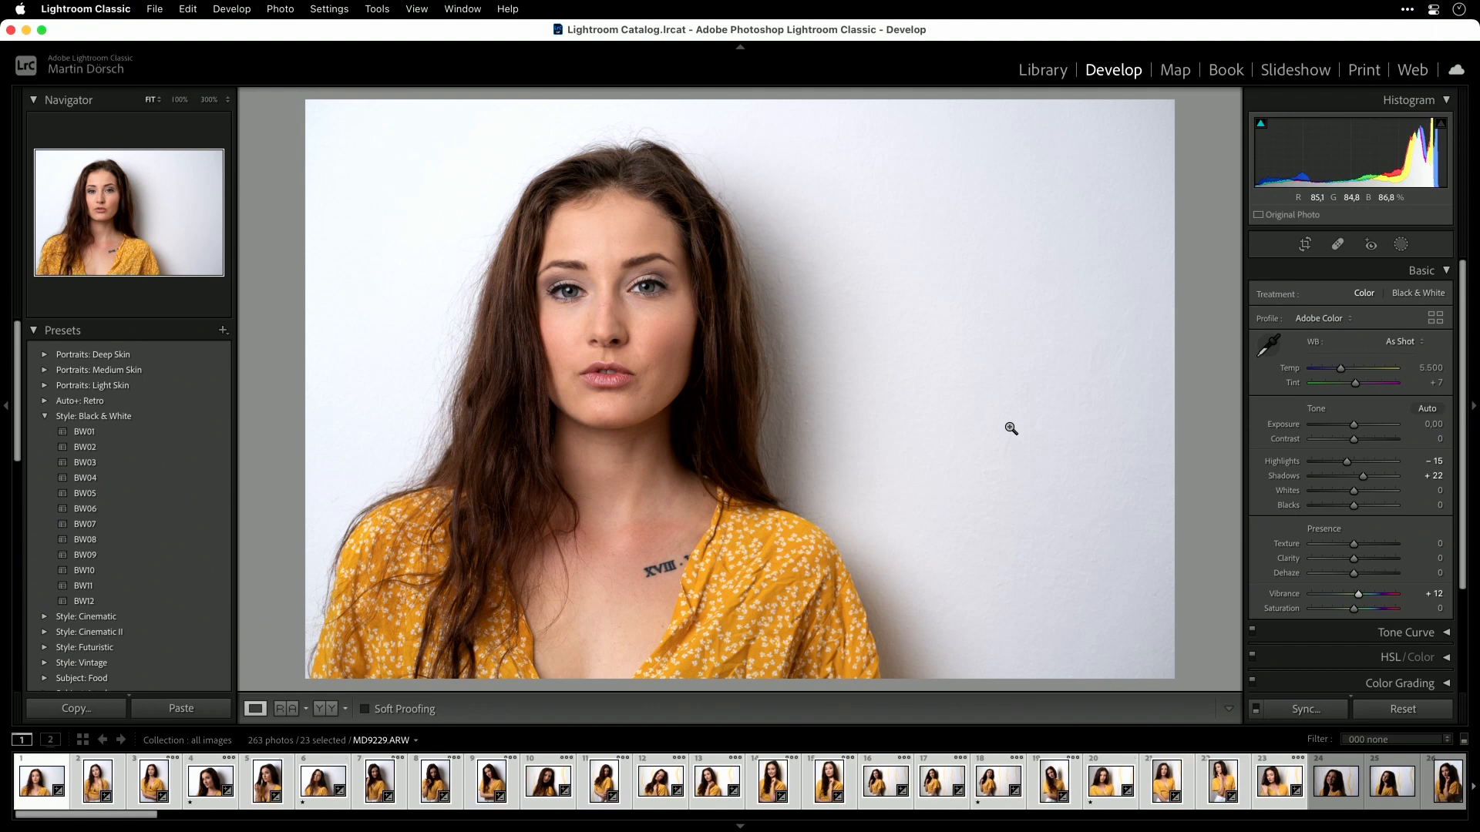
pyautogui.click(548, 782)
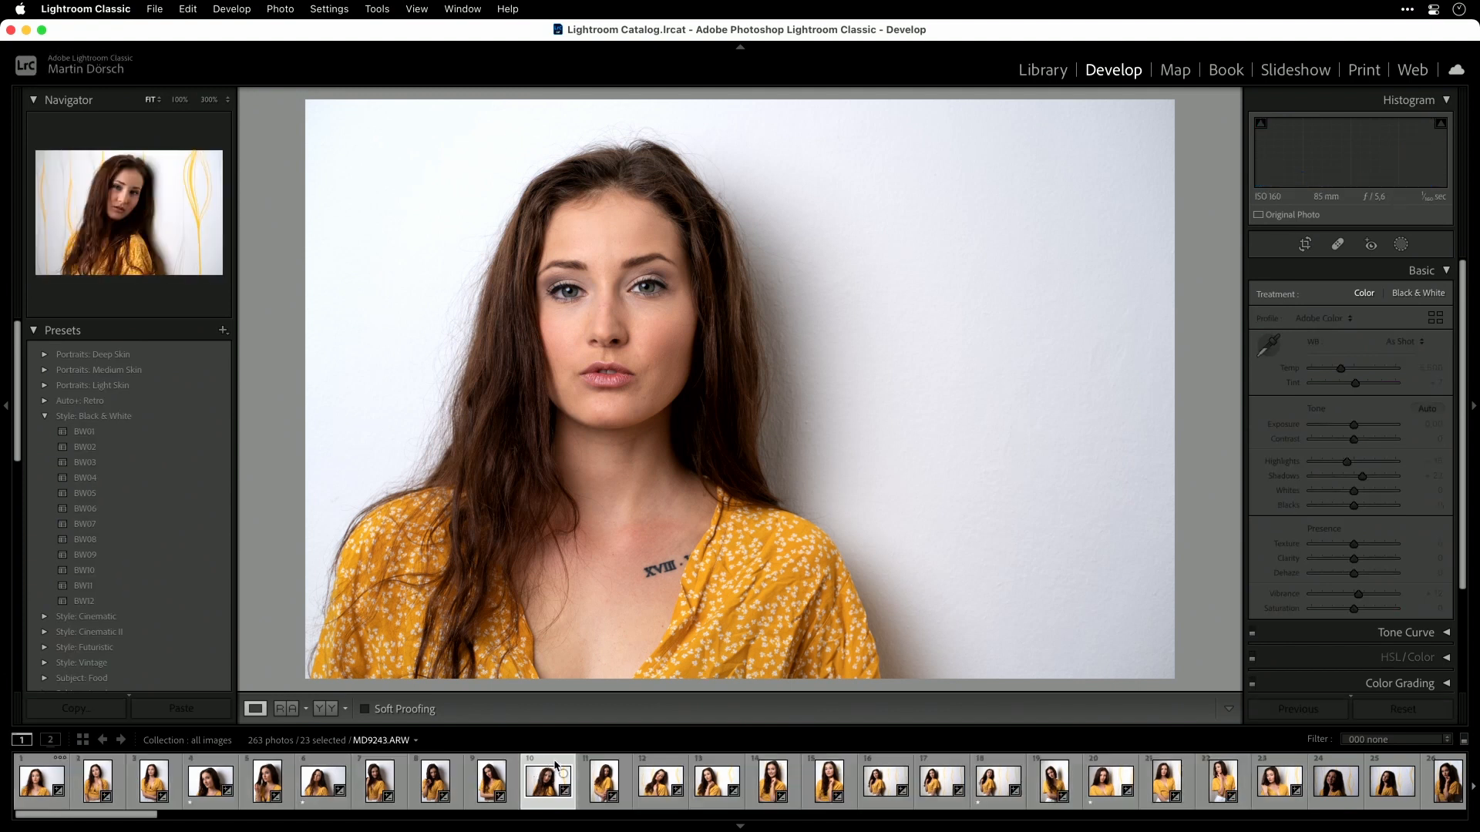
pyautogui.click(873, 782)
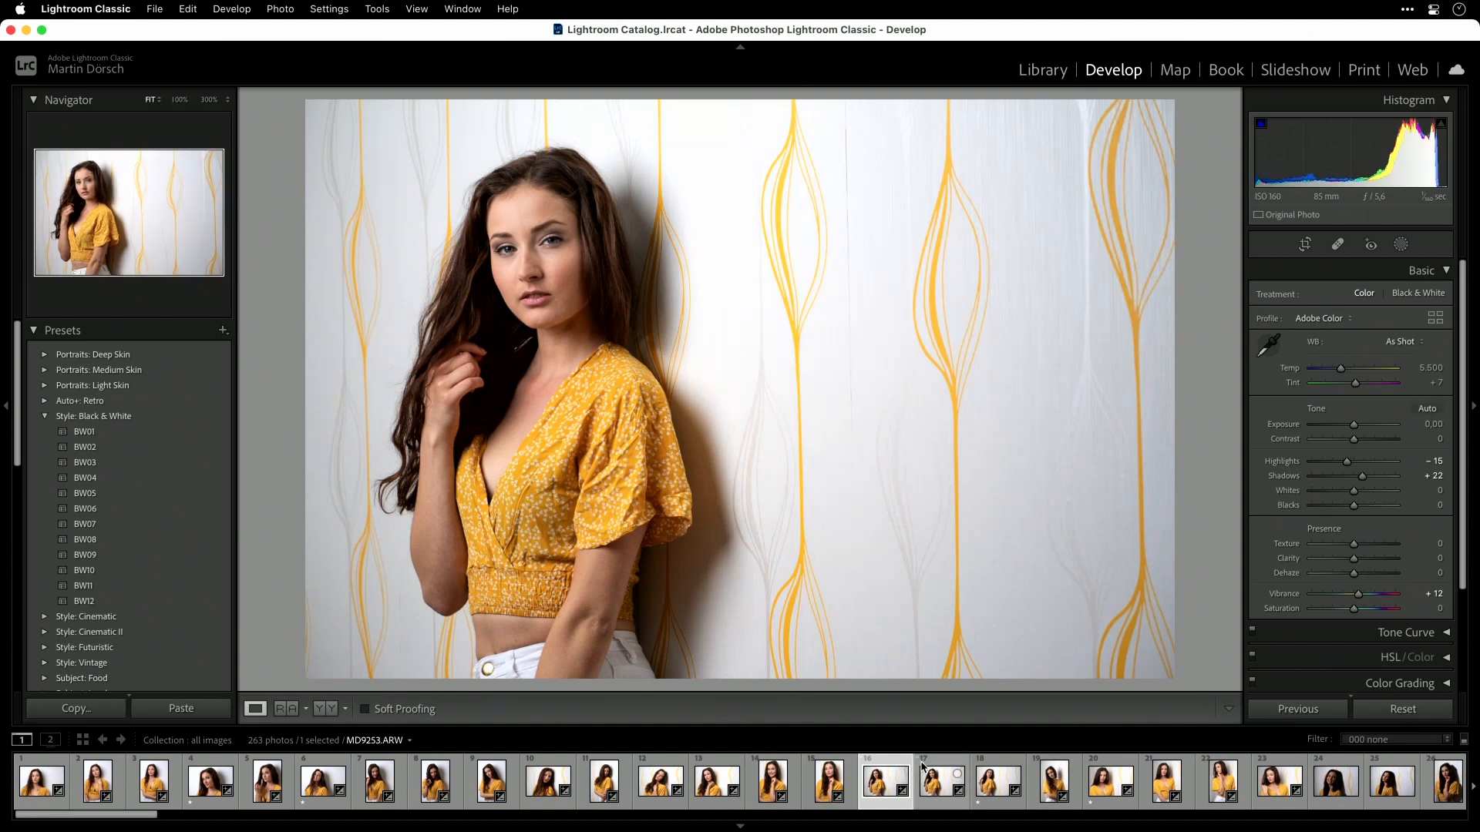
# With Auto Sync on, edit photos 24 to 30 together: Exposure +0.60, Highlights -15 and Shadows +29
pyautogui.press('g')
pyautogui.press('Down')
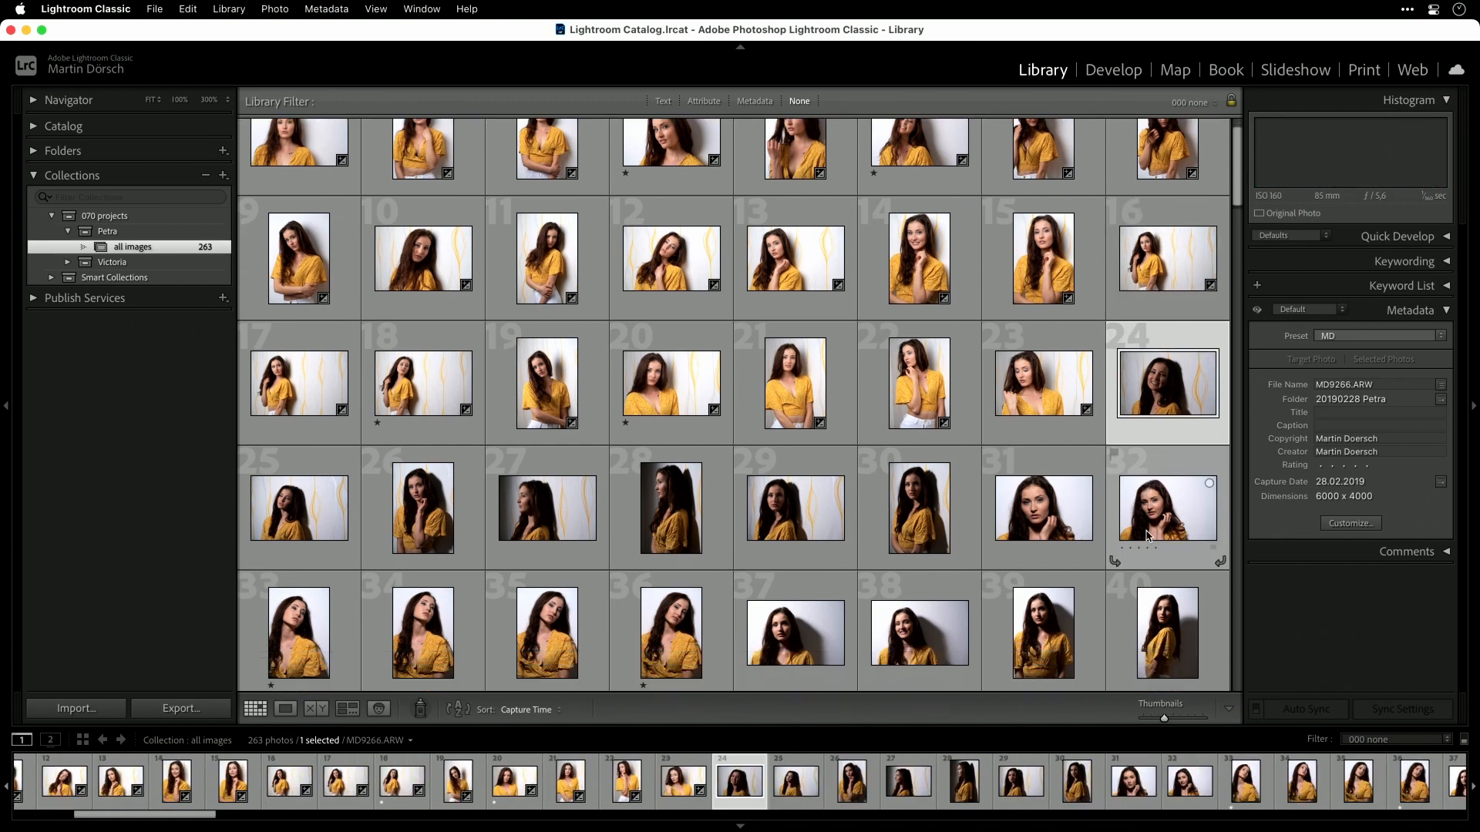
pyautogui.scroll(-1, 948, 532)
pyautogui.keyDown('shift'); pyautogui.click(928, 517); pyautogui.keyUp('shift')
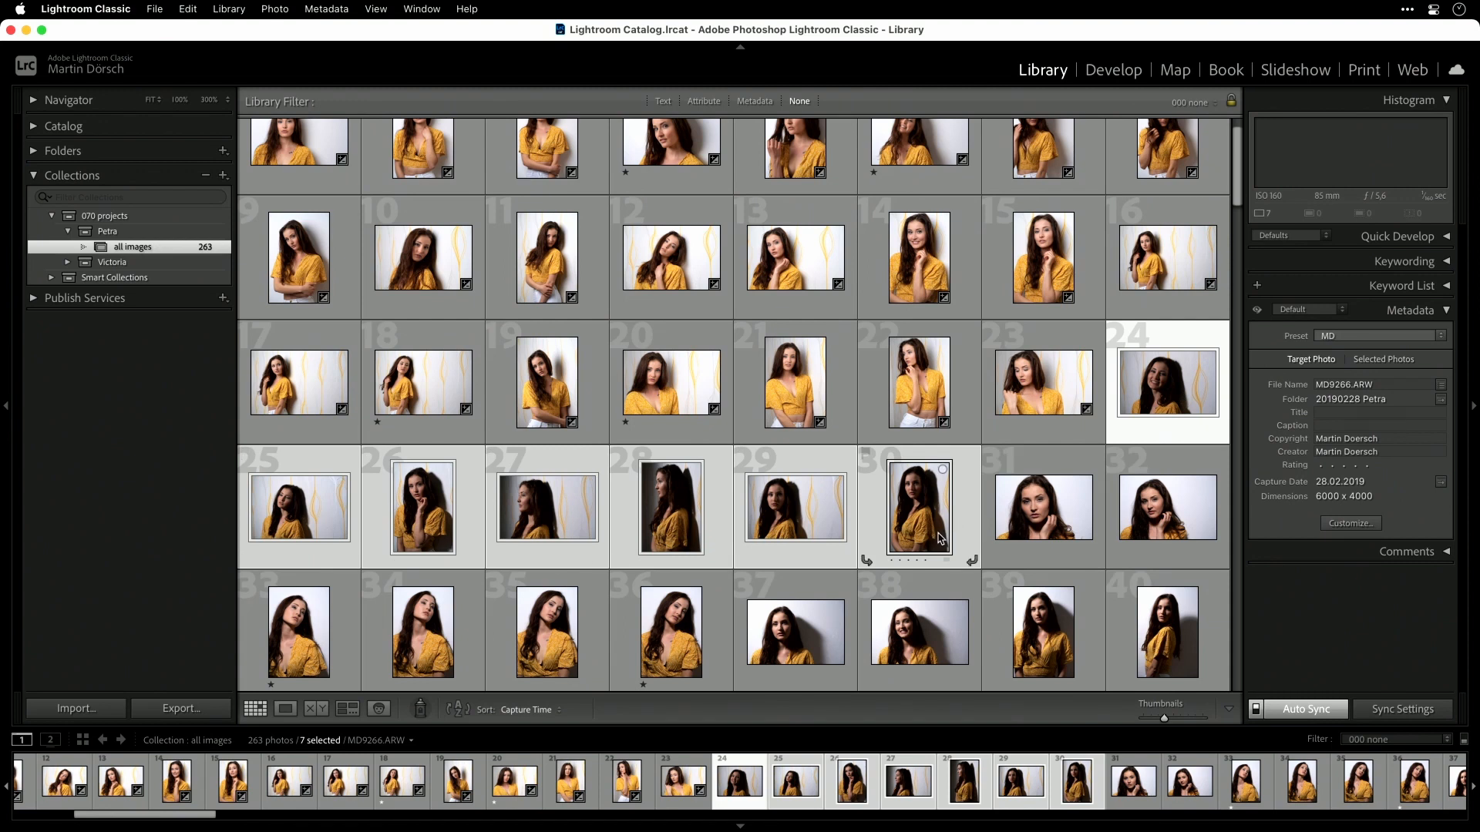
pyautogui.press('d')
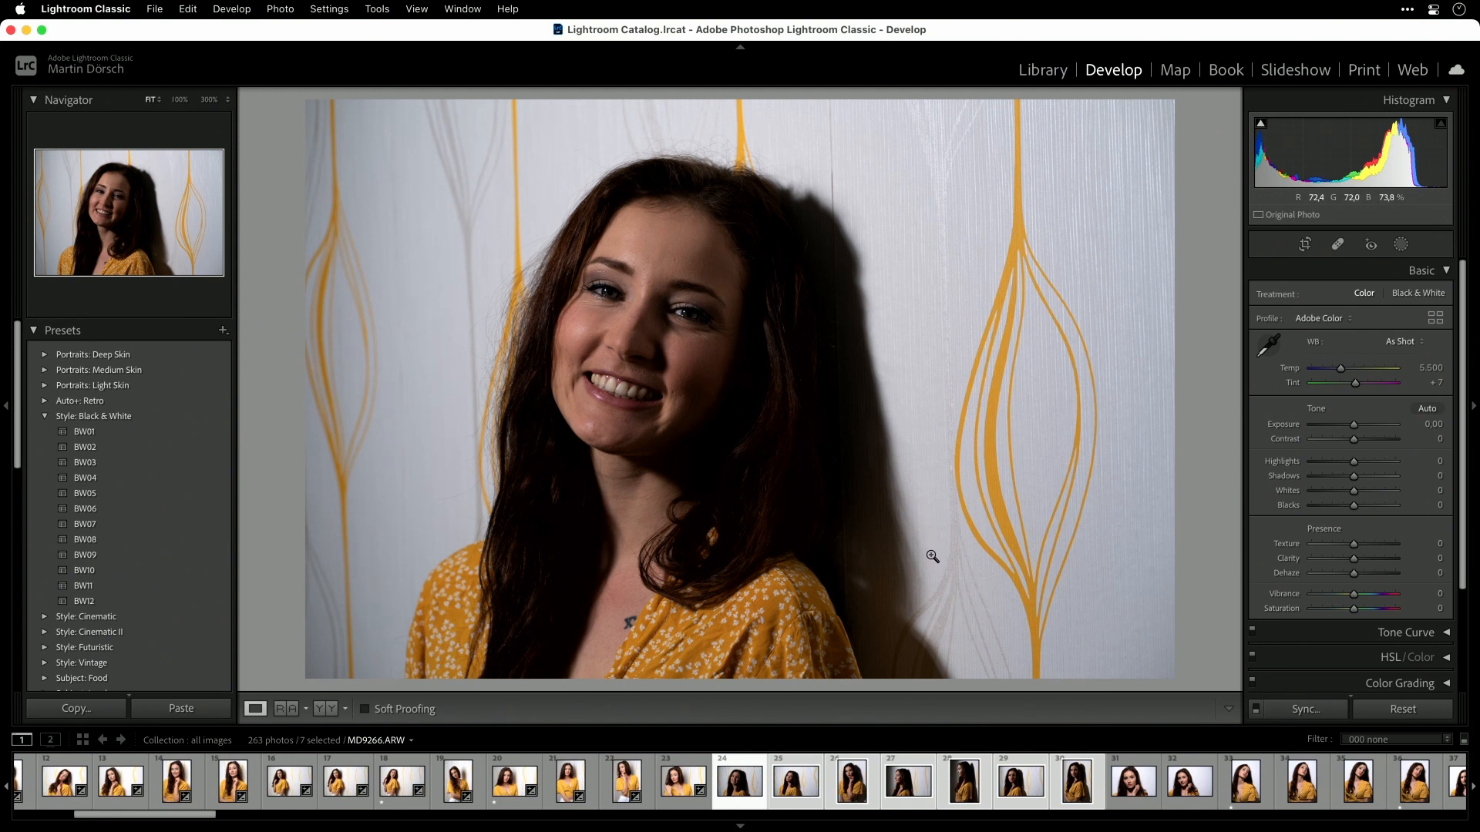
pyautogui.click(1256, 714)
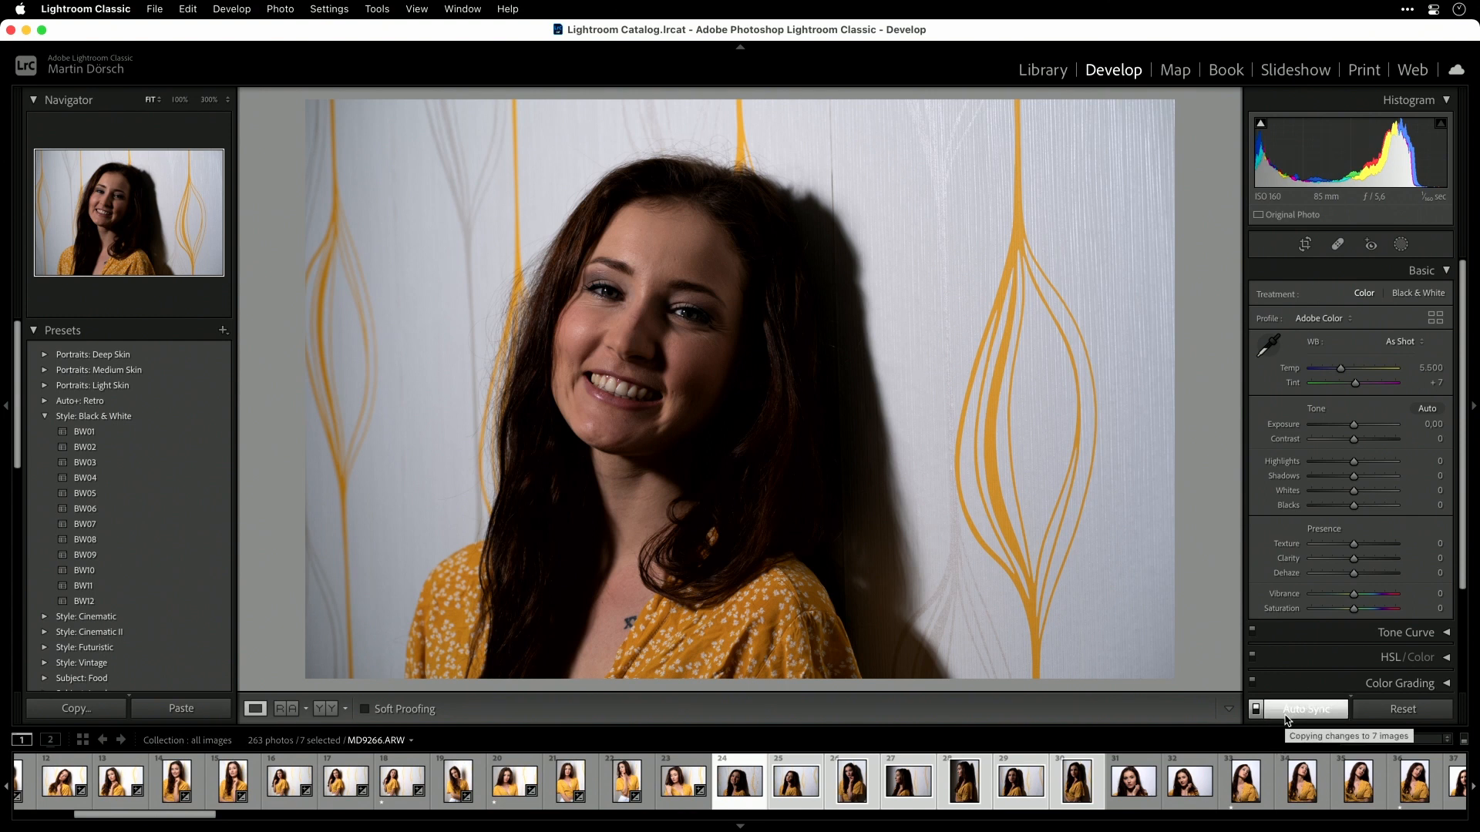
pyautogui.moveTo(1356, 475); pyautogui.dragTo(1358, 429)
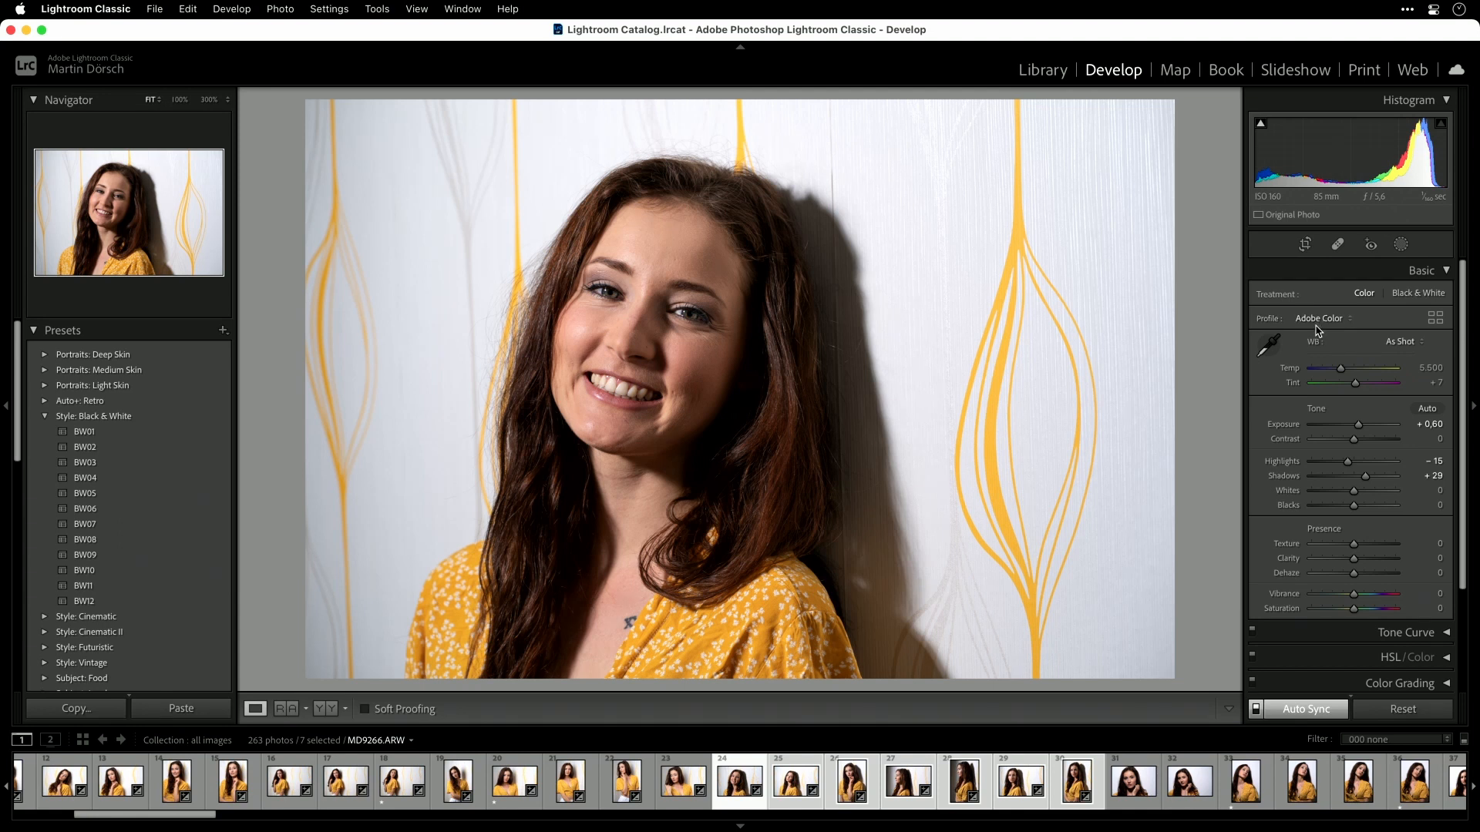
# Select all photos in the collection and apply the FUJI ClassicChrome profile to them
pyautogui.press('super+a')
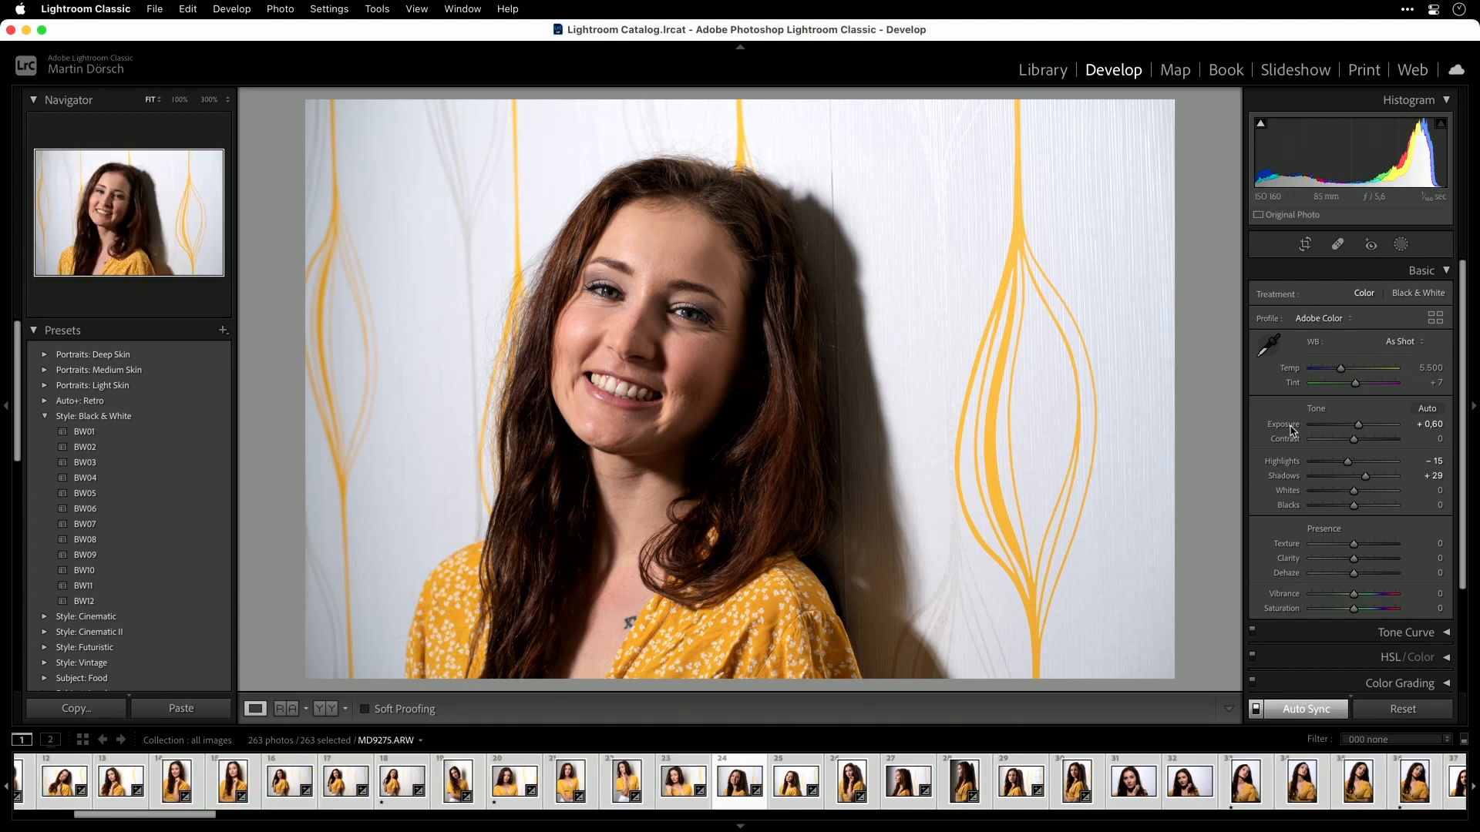
pyautogui.click(1339, 319)
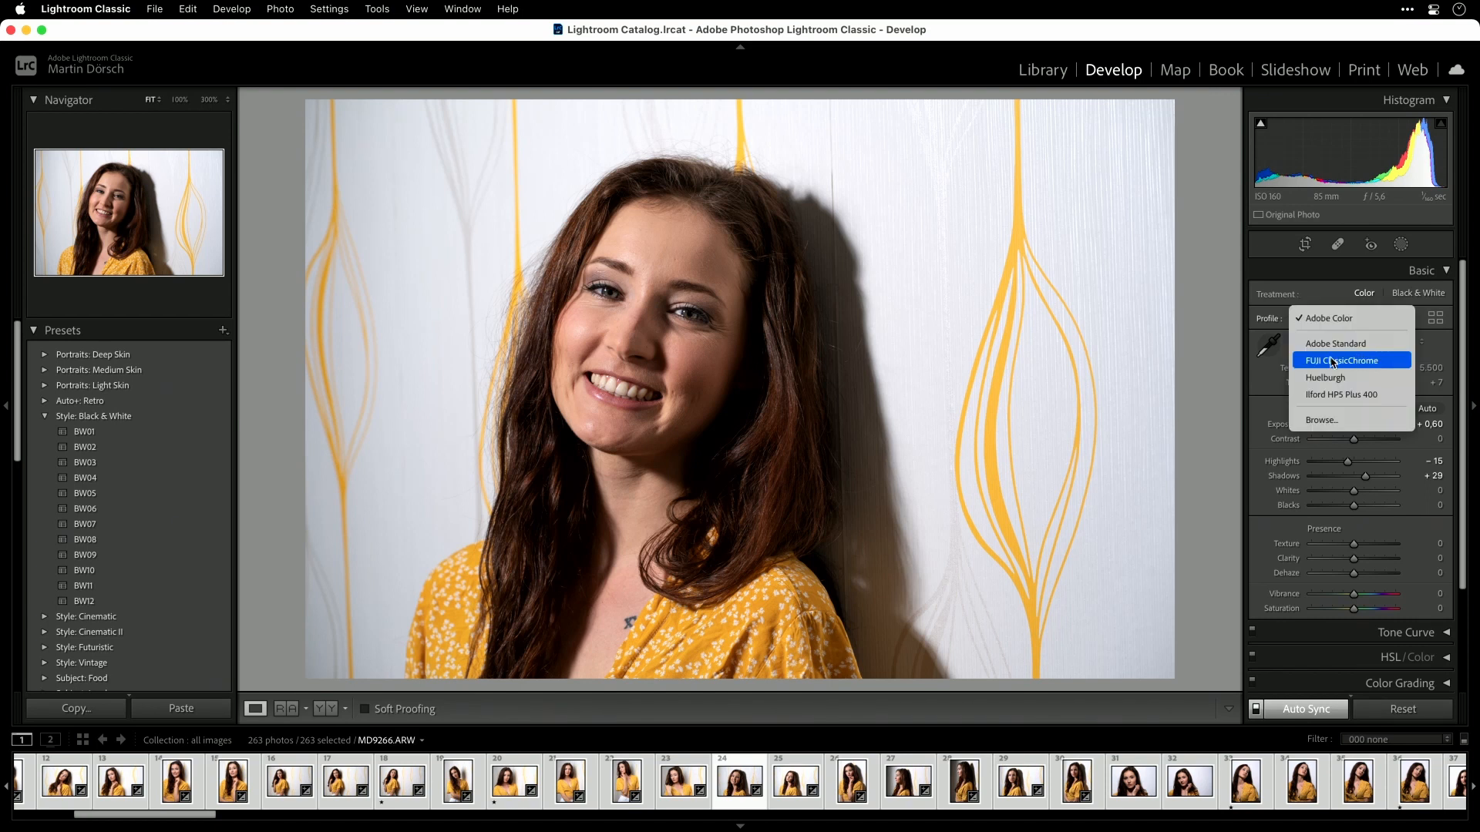
pyautogui.click(1373, 366)
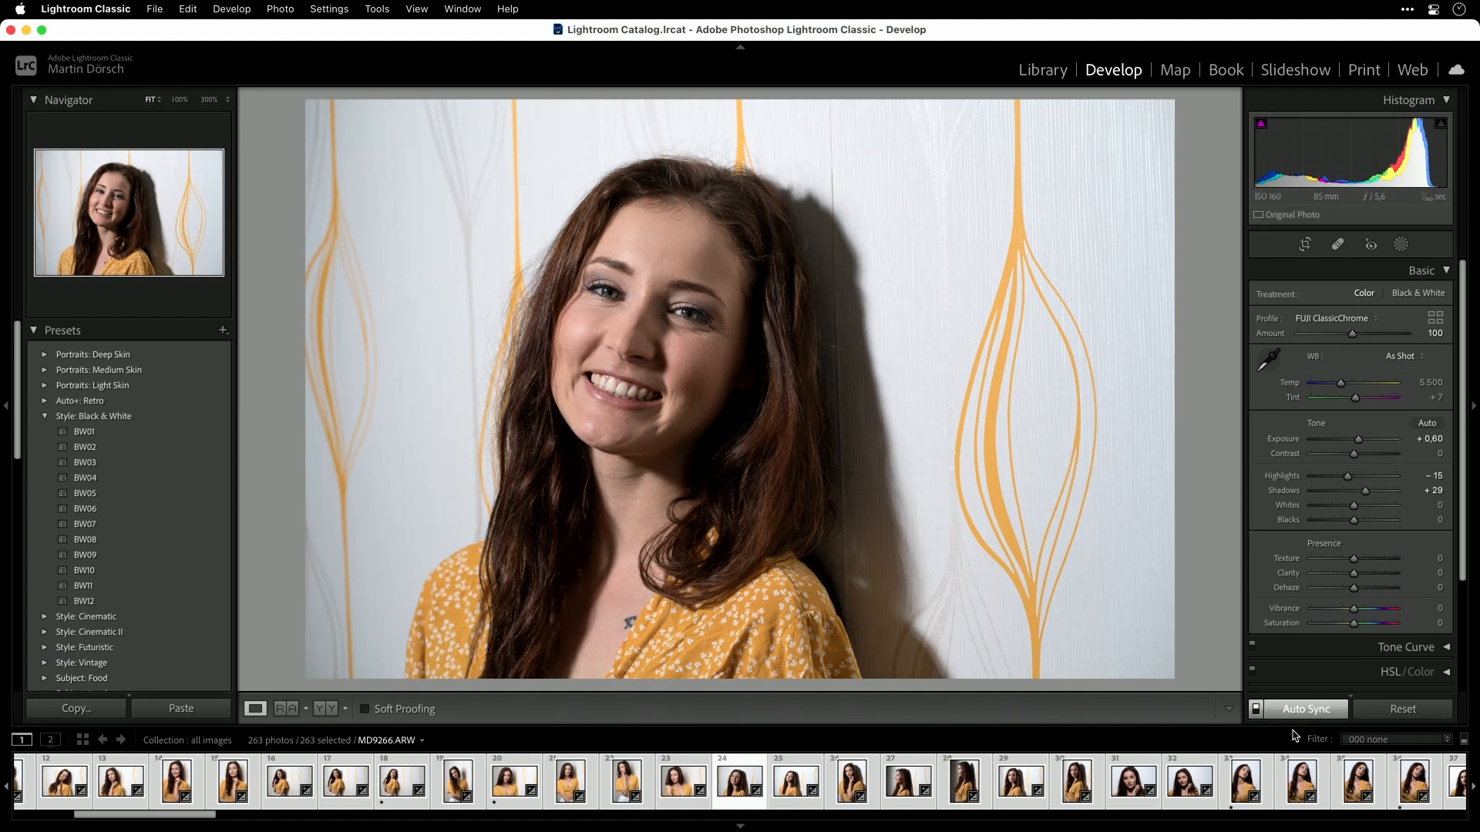
# Select the dark-background photos 47 to 65 in the library grid and open them in Develop
pyautogui.press('g')
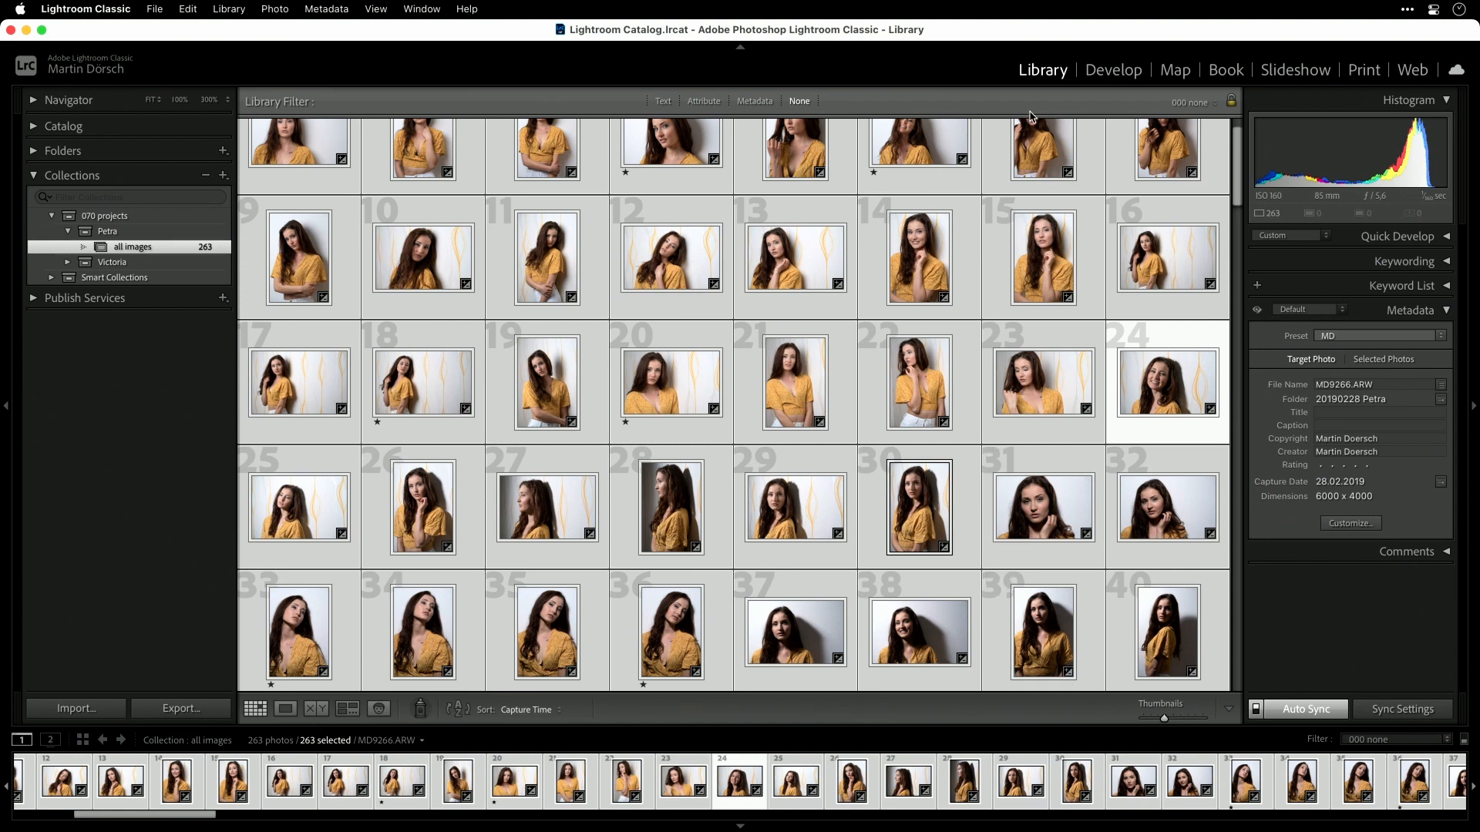
pyautogui.click(997, 606)
pyautogui.scroll(-5, 999, 612)
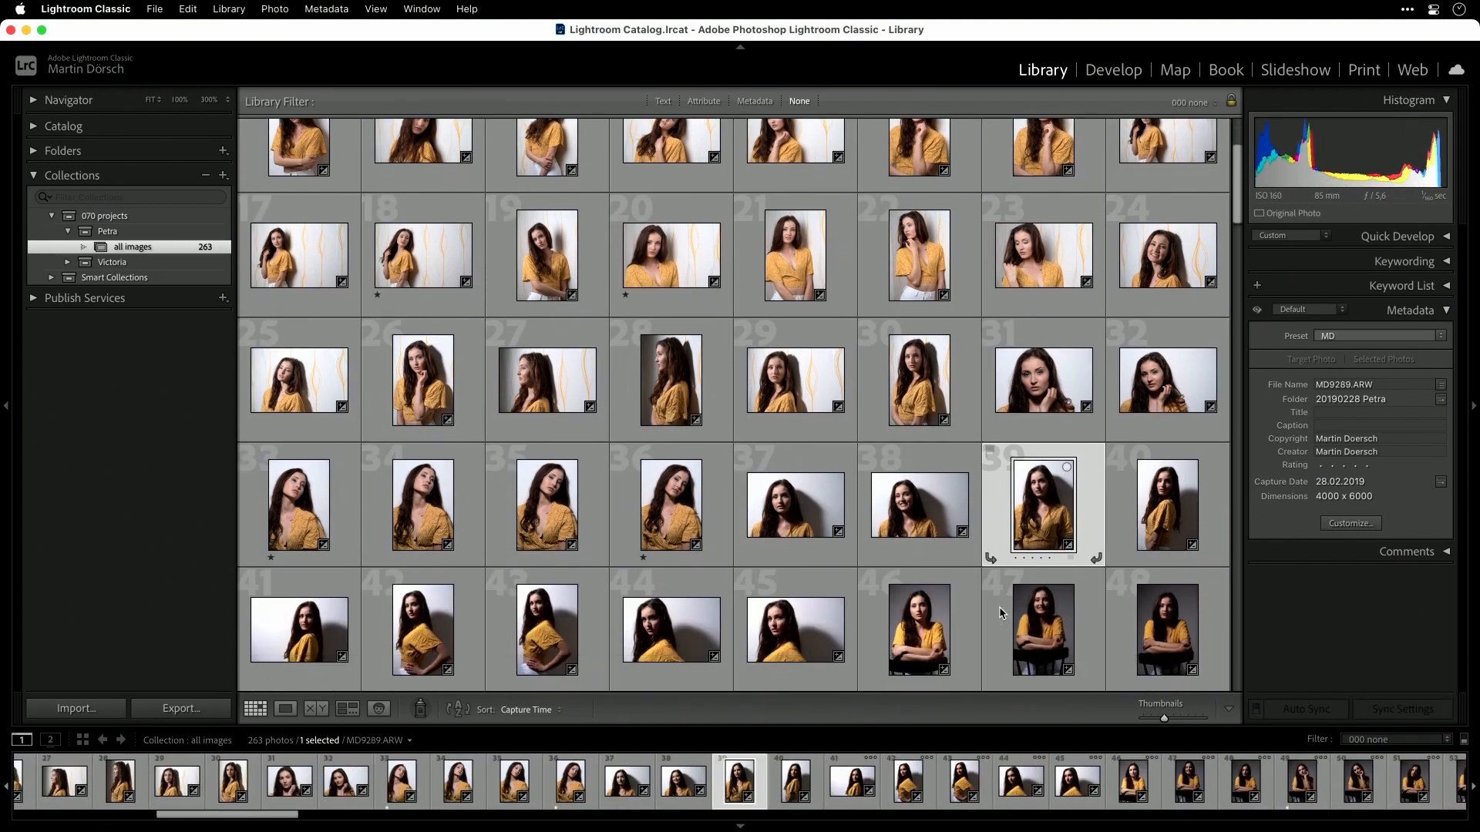
pyautogui.scroll(-2, 1000, 613)
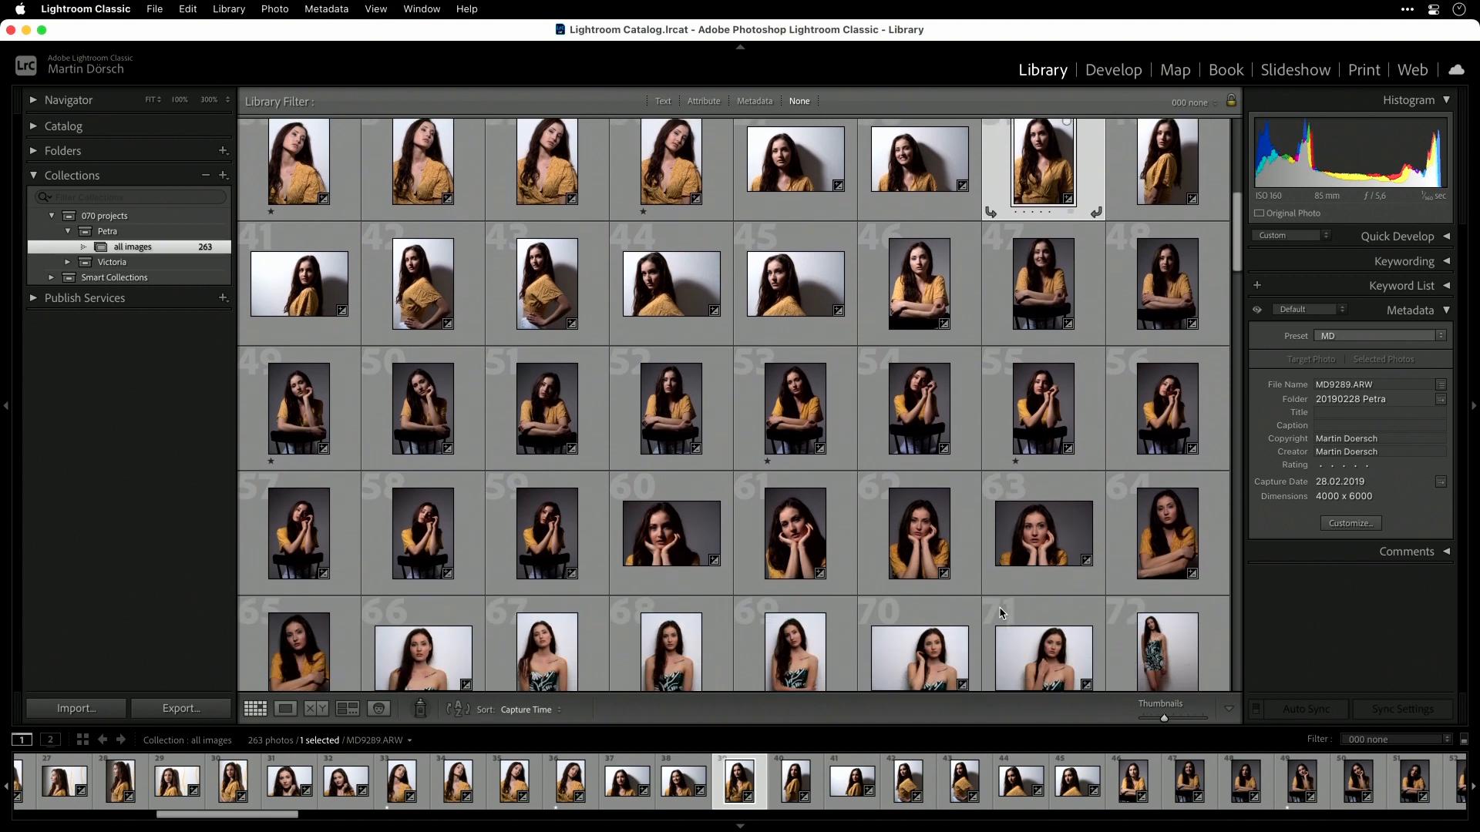
pyautogui.click(938, 291)
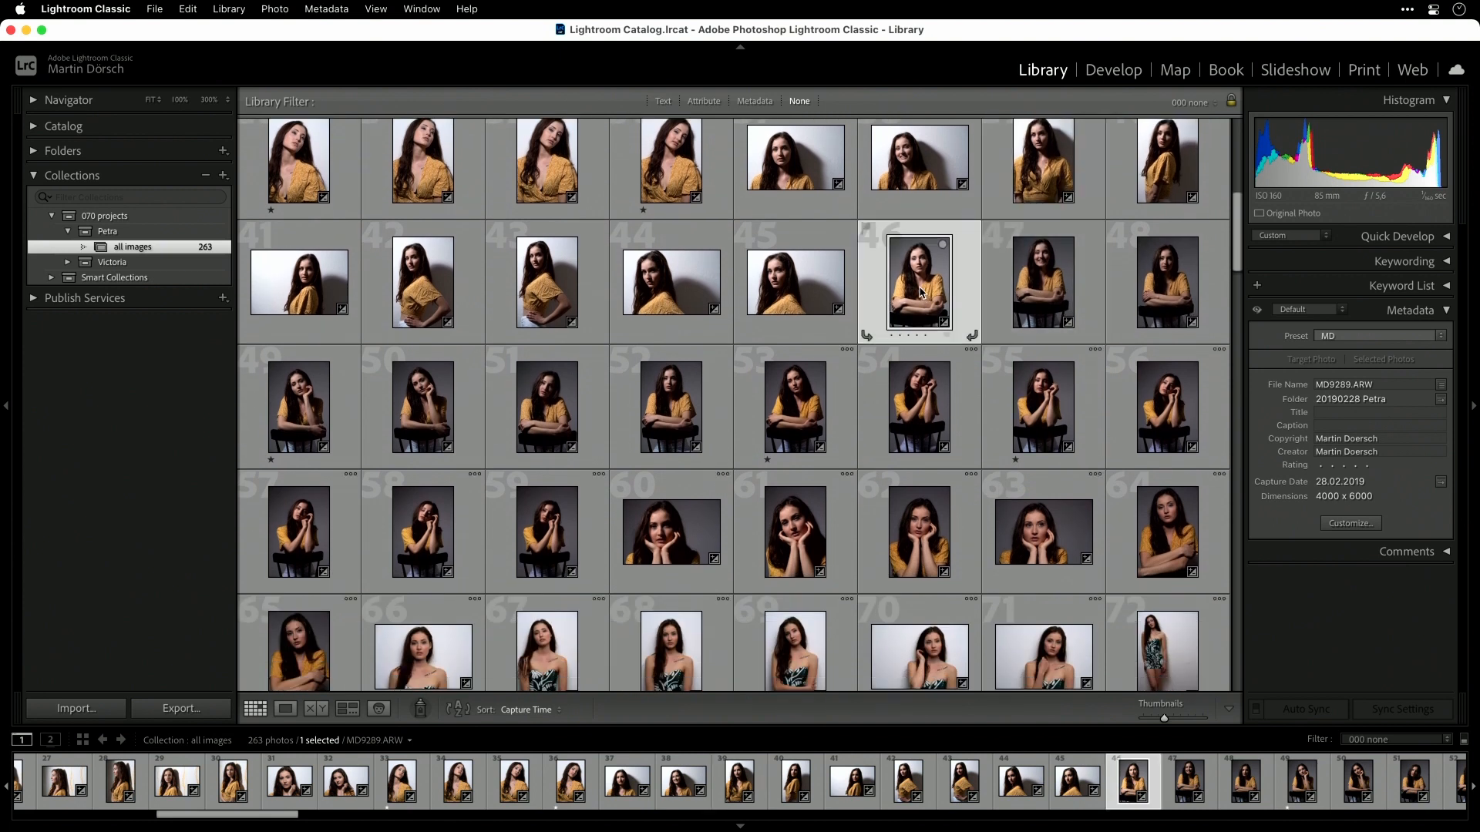
pyautogui.click(1047, 286)
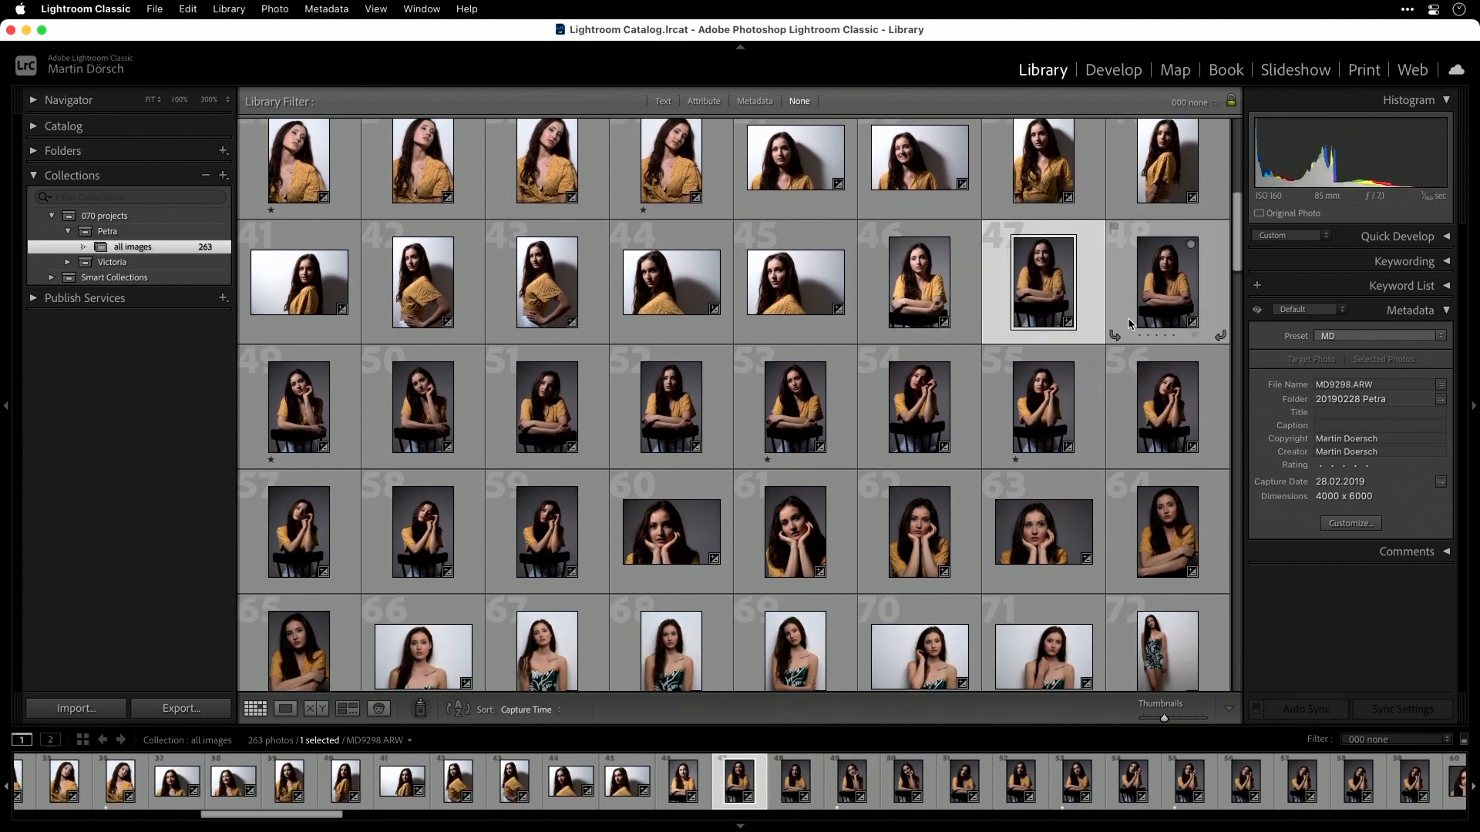
pyautogui.keyDown('shift'); pyautogui.click(1174, 533); pyautogui.keyUp('shift')
pyautogui.keyDown('shift'); pyautogui.click(303, 653); pyautogui.keyUp('shift')
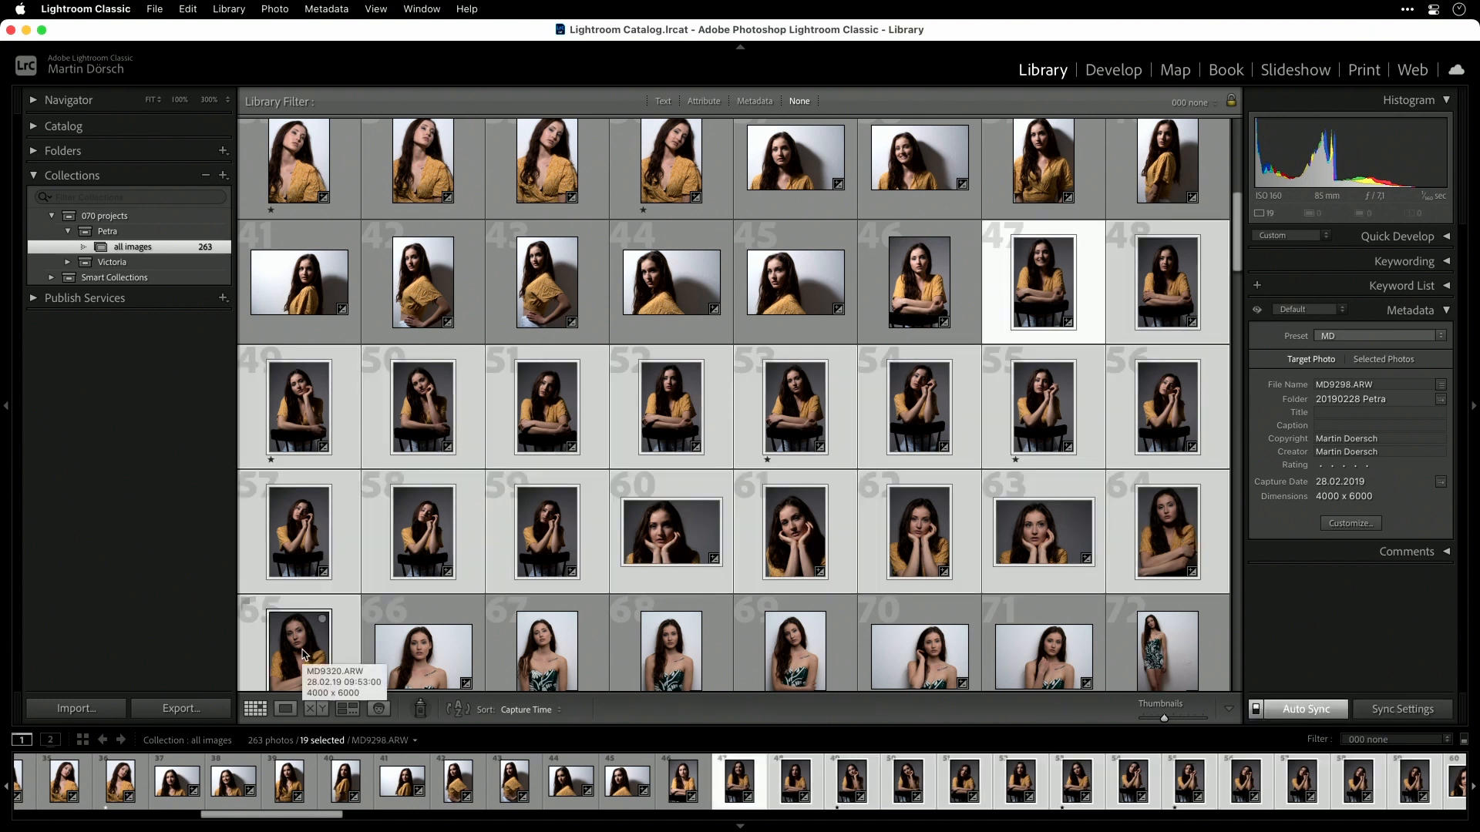
pyautogui.press('d')
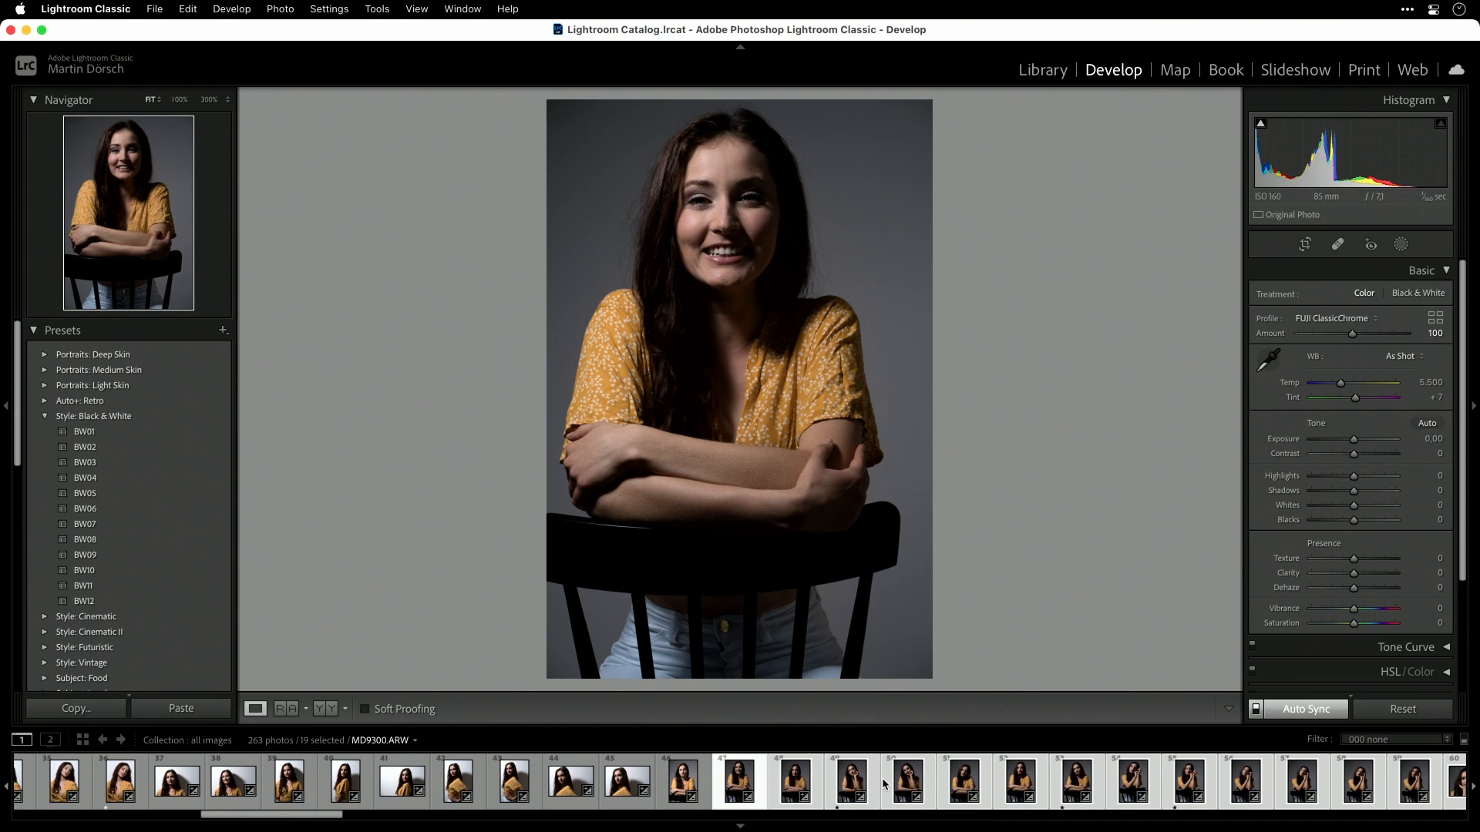
# Using photo 55 as reference, set Exposure +0.50, Highlights -20, Shadows +17 and Vibrance +9 for the selected photos
pyautogui.click(963, 780)
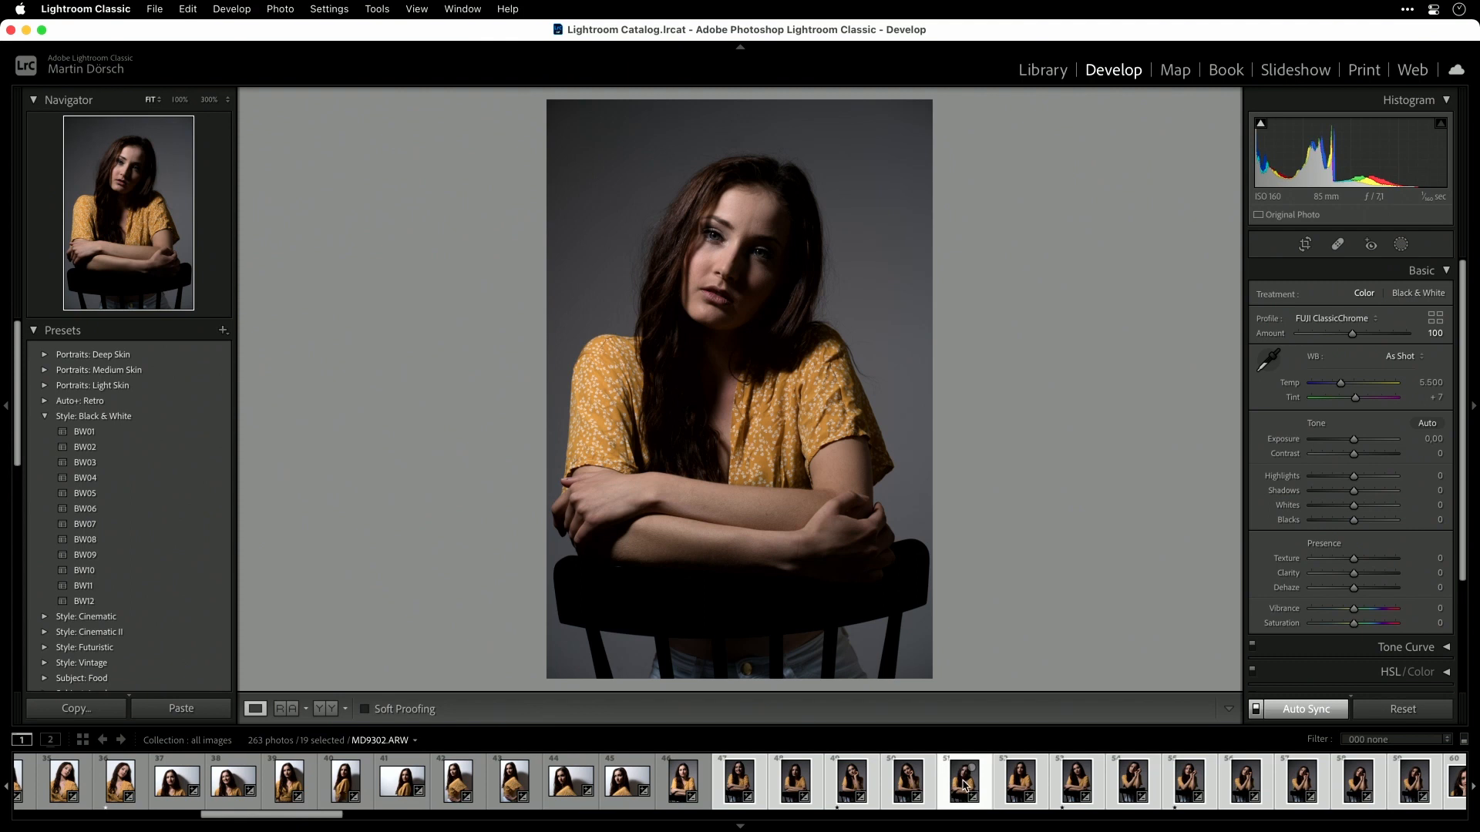
pyautogui.click(1313, 711)
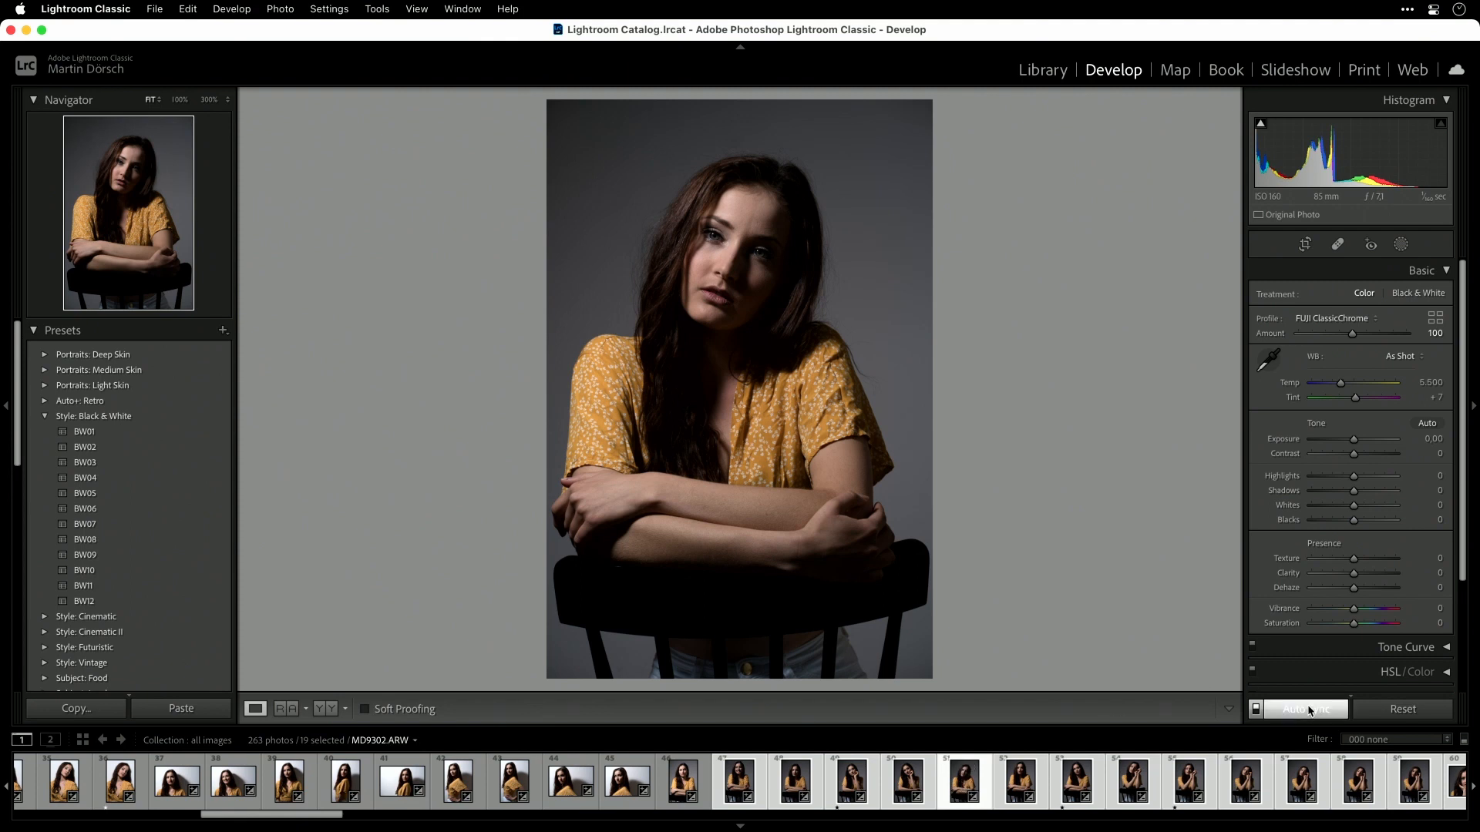
pyautogui.click(1131, 784)
pyautogui.click(1188, 784)
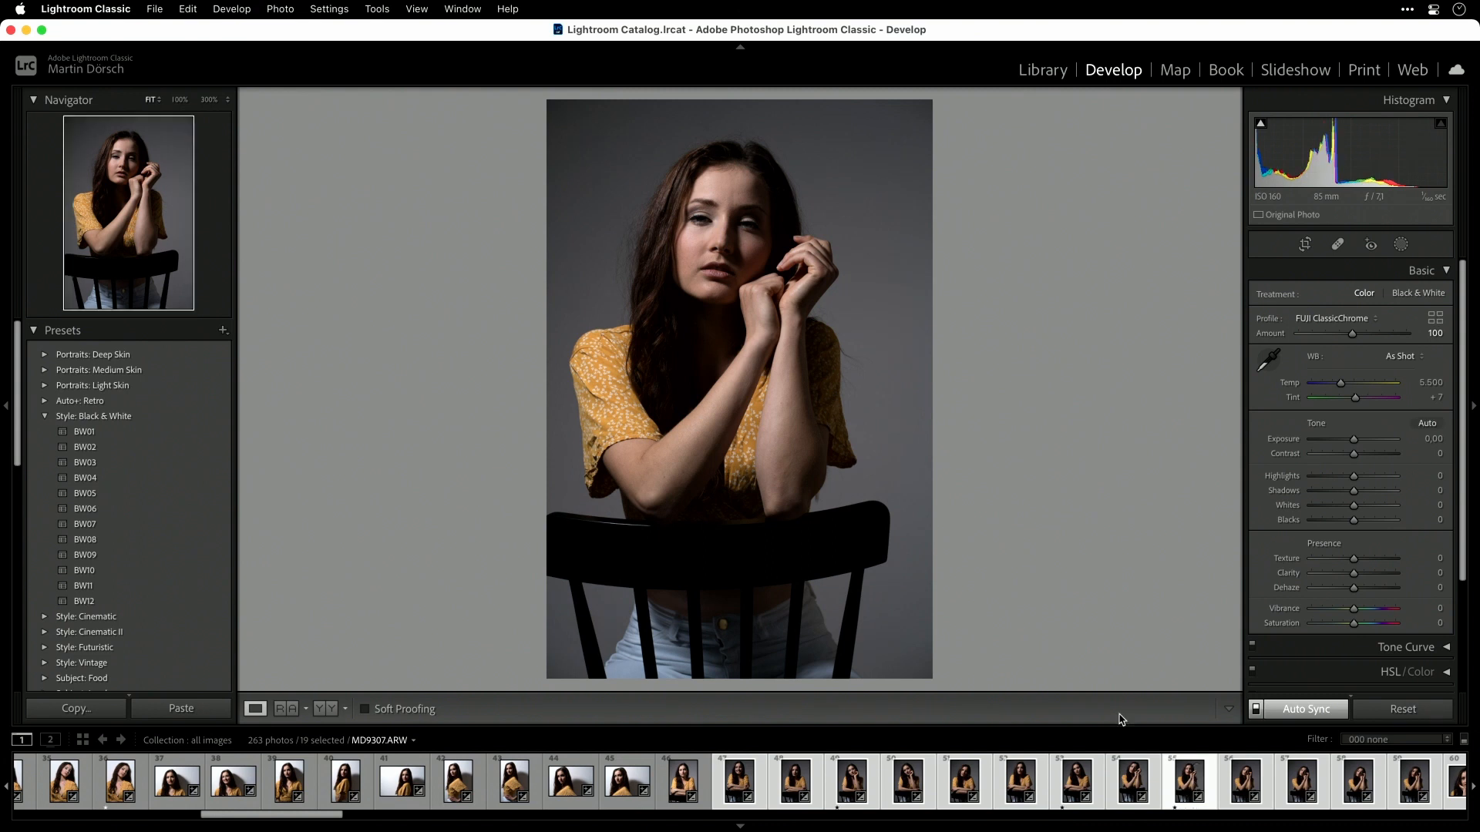
pyautogui.moveTo(1358, 494)
pyautogui.mouseDown()
pyautogui.moveTo(1357, 439)
pyautogui.moveTo(1344, 476)
pyautogui.mouseUp()
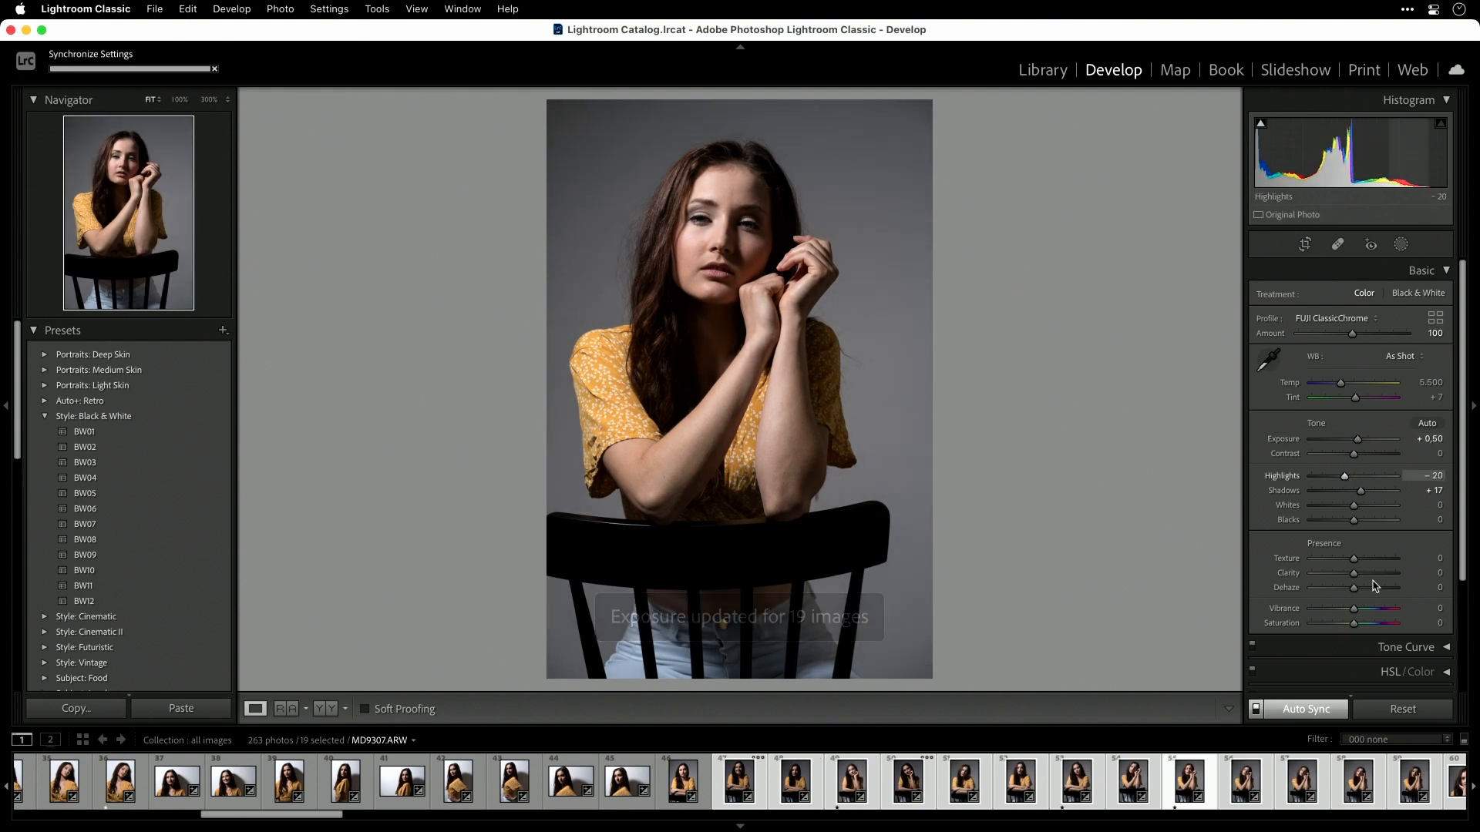
pyautogui.moveTo(1354, 609); pyautogui.dragTo(1358, 608)
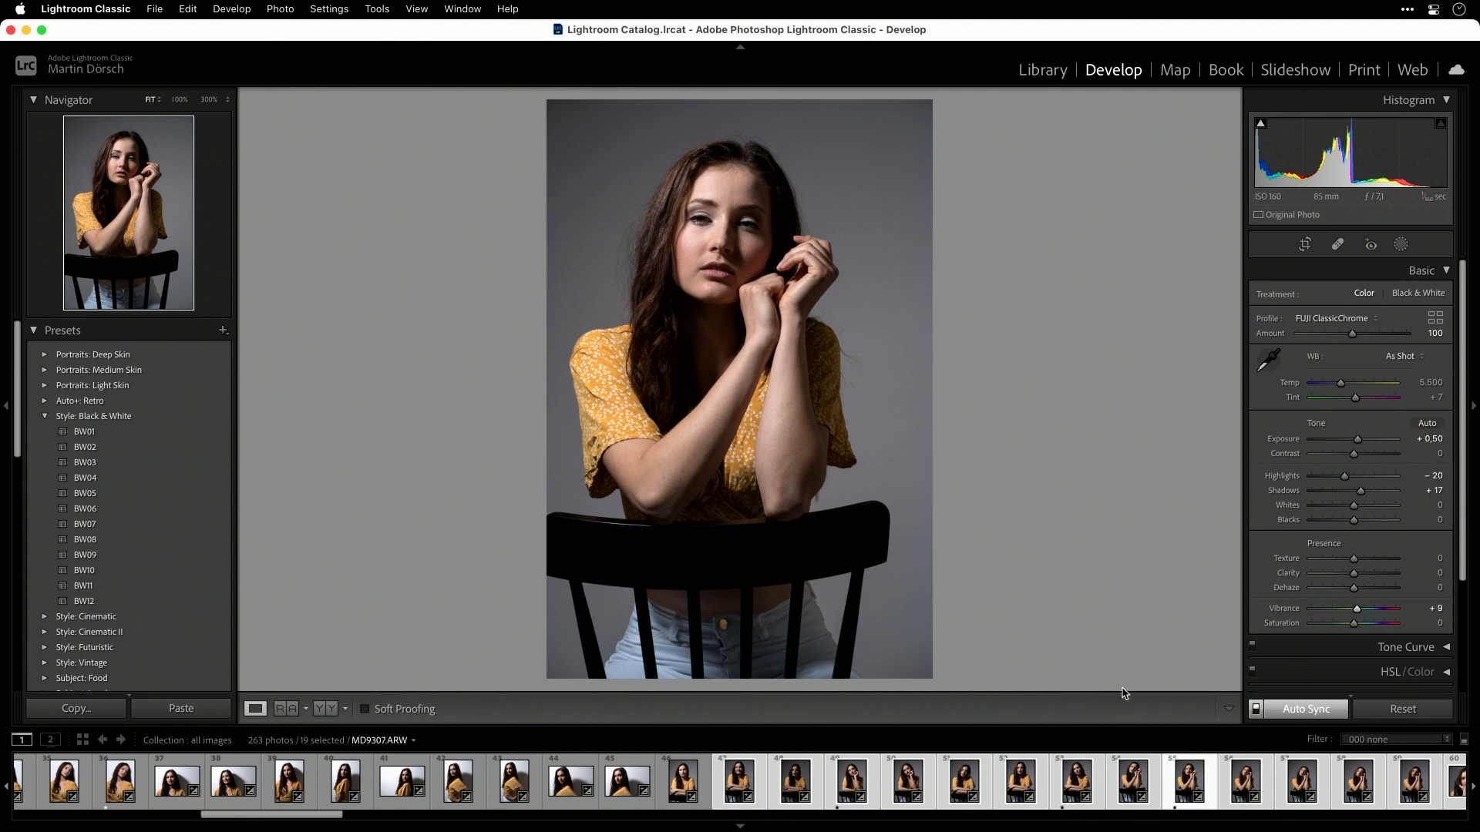
# Open photo 81 on its own in Develop and apply the Ilford HP5 Plus 400 profile from the favorite profiles
pyautogui.press('g')
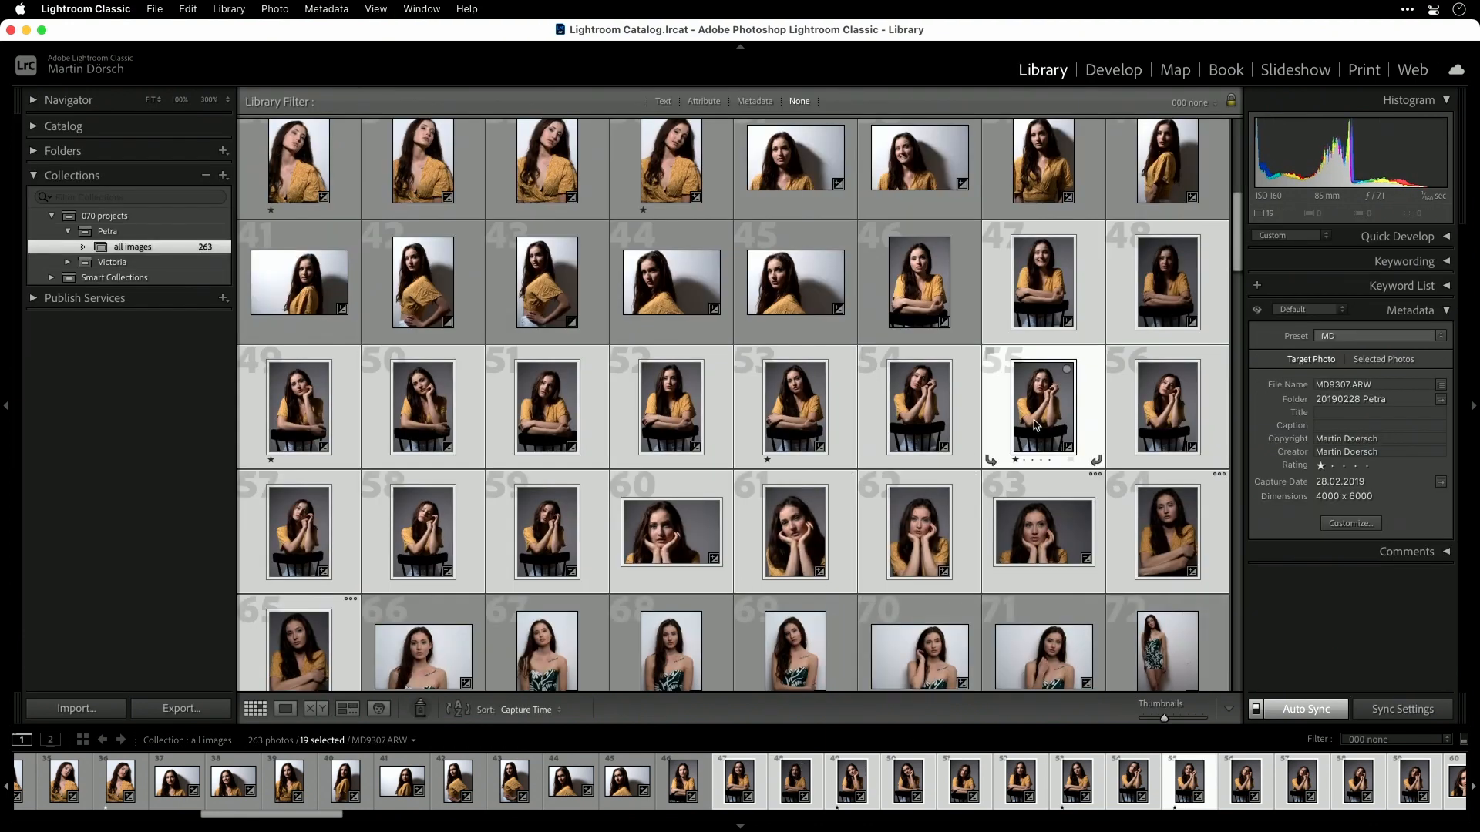
pyautogui.scroll(-3, 844, 519)
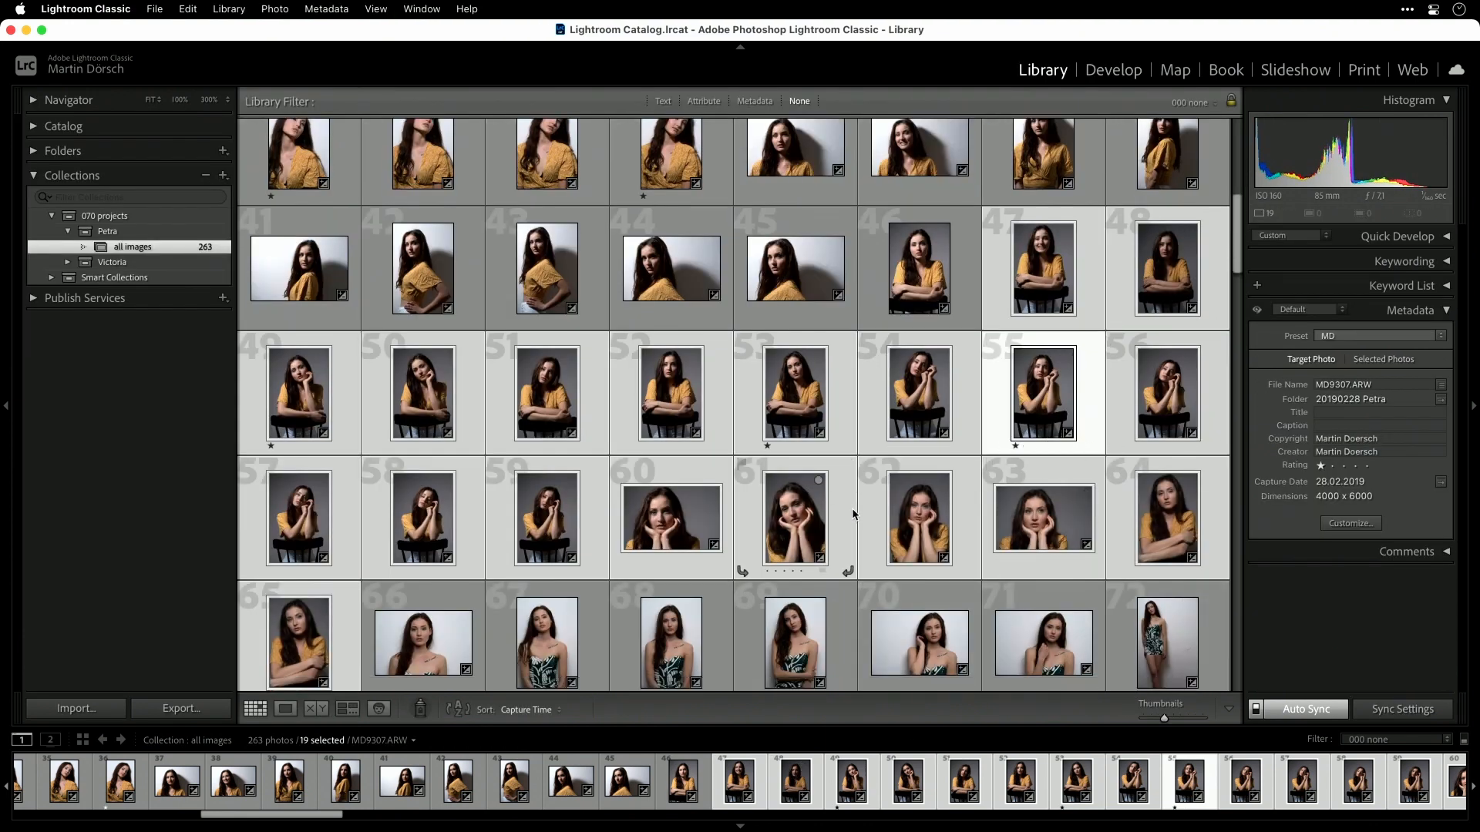
pyautogui.scroll(-5, 861, 510)
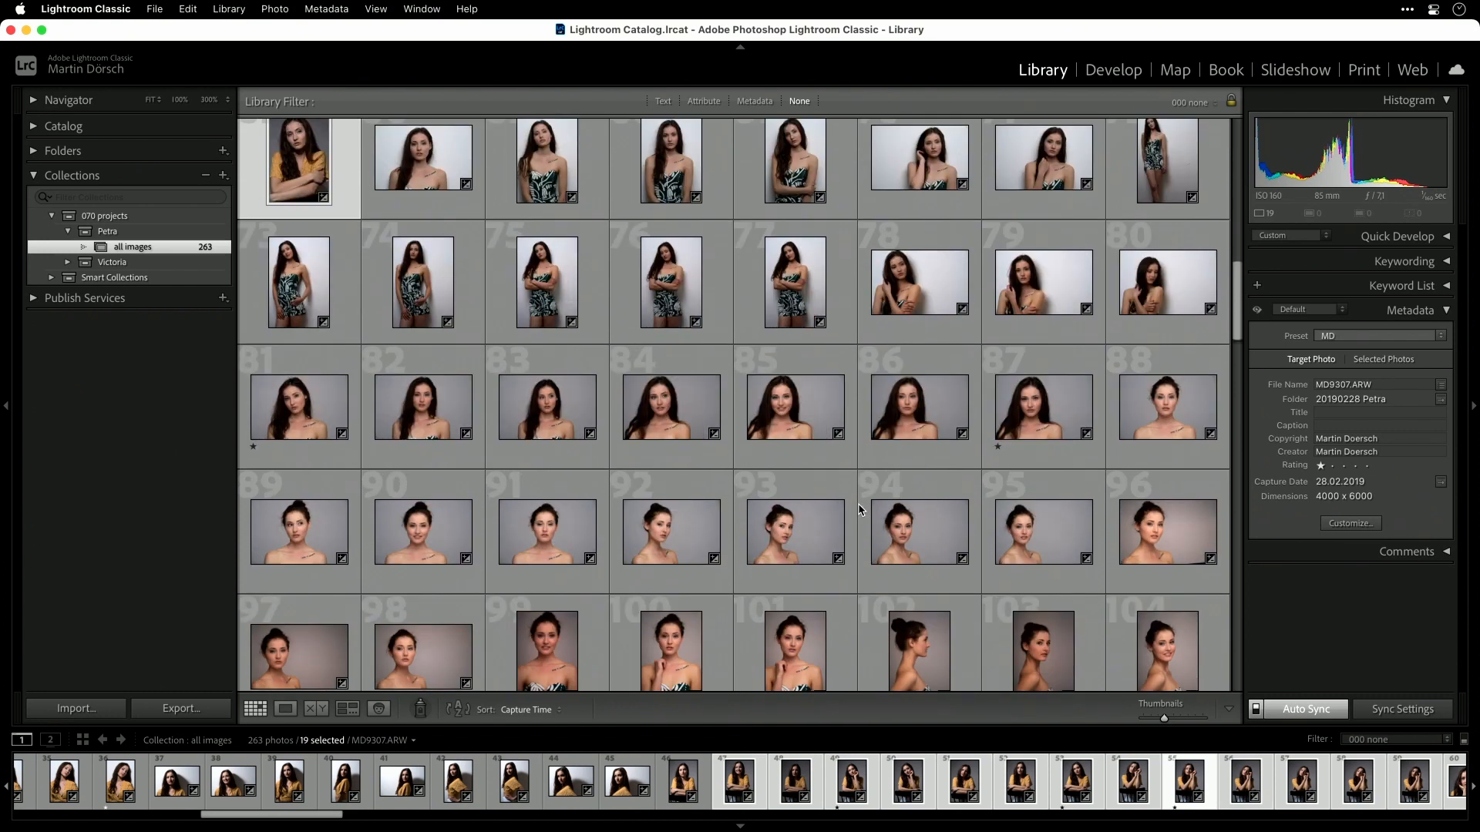
pyautogui.scroll(1, 861, 510)
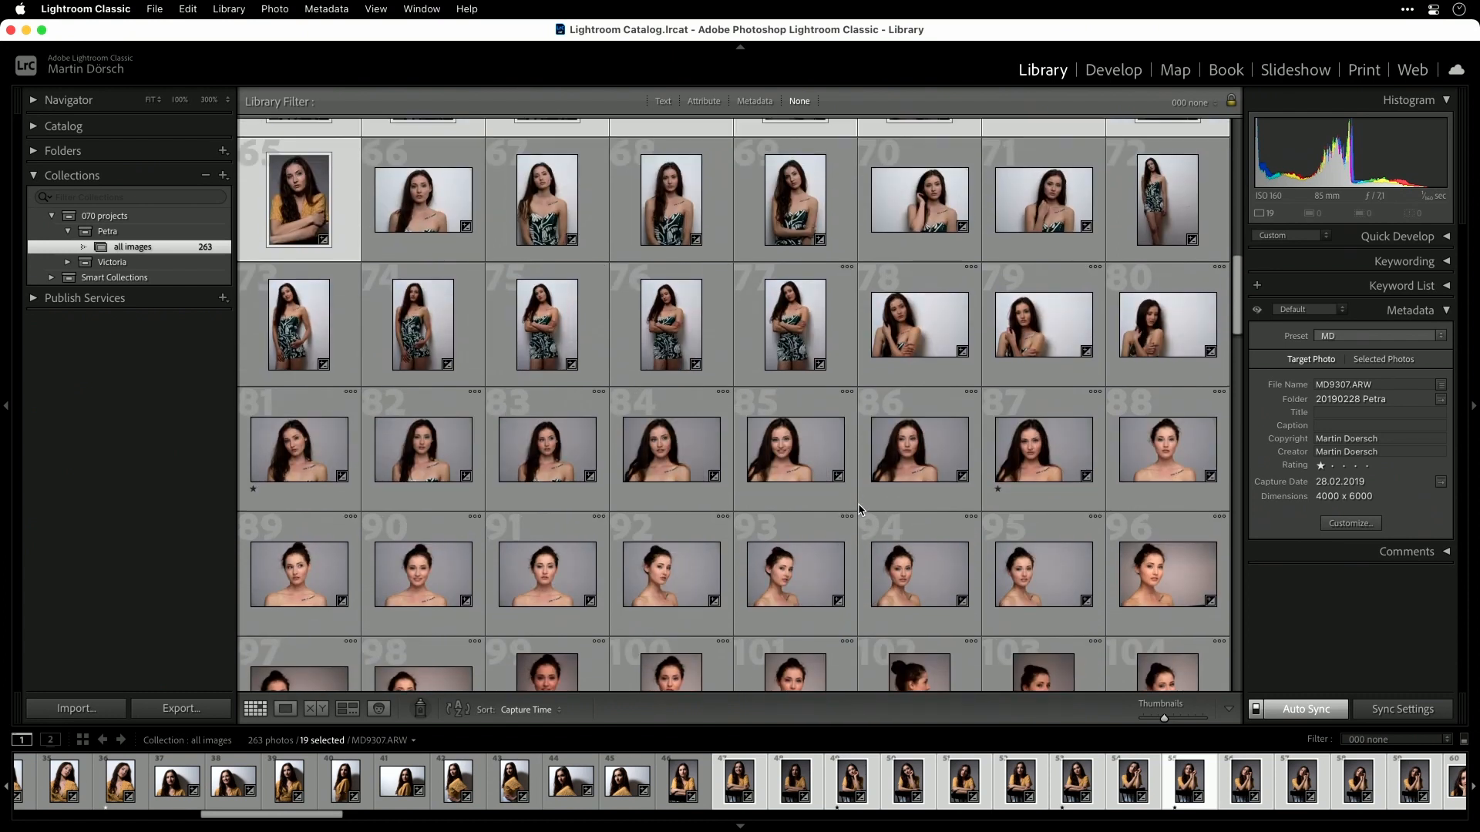
pyautogui.click(309, 451)
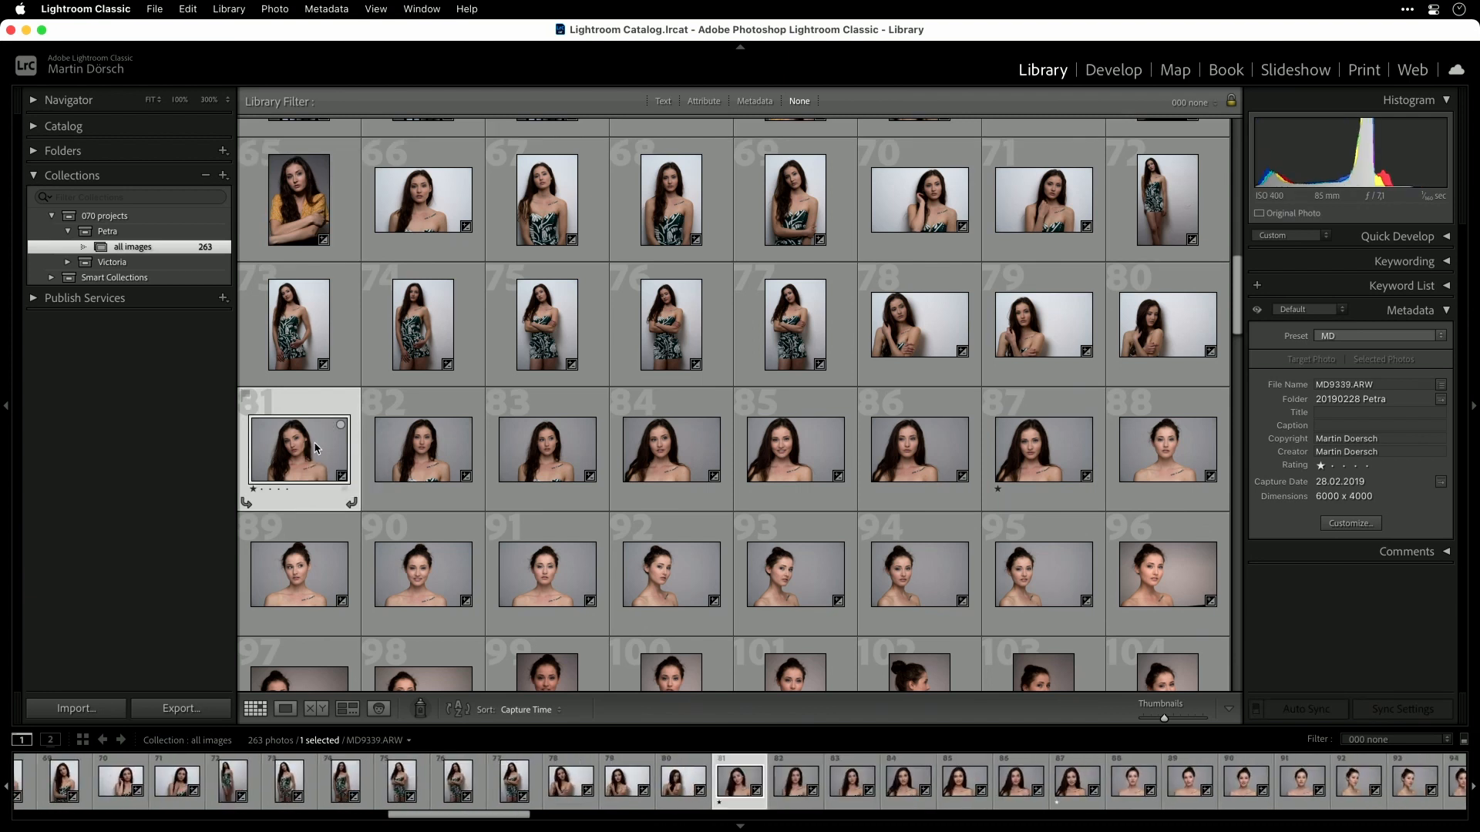
pyautogui.press('d')
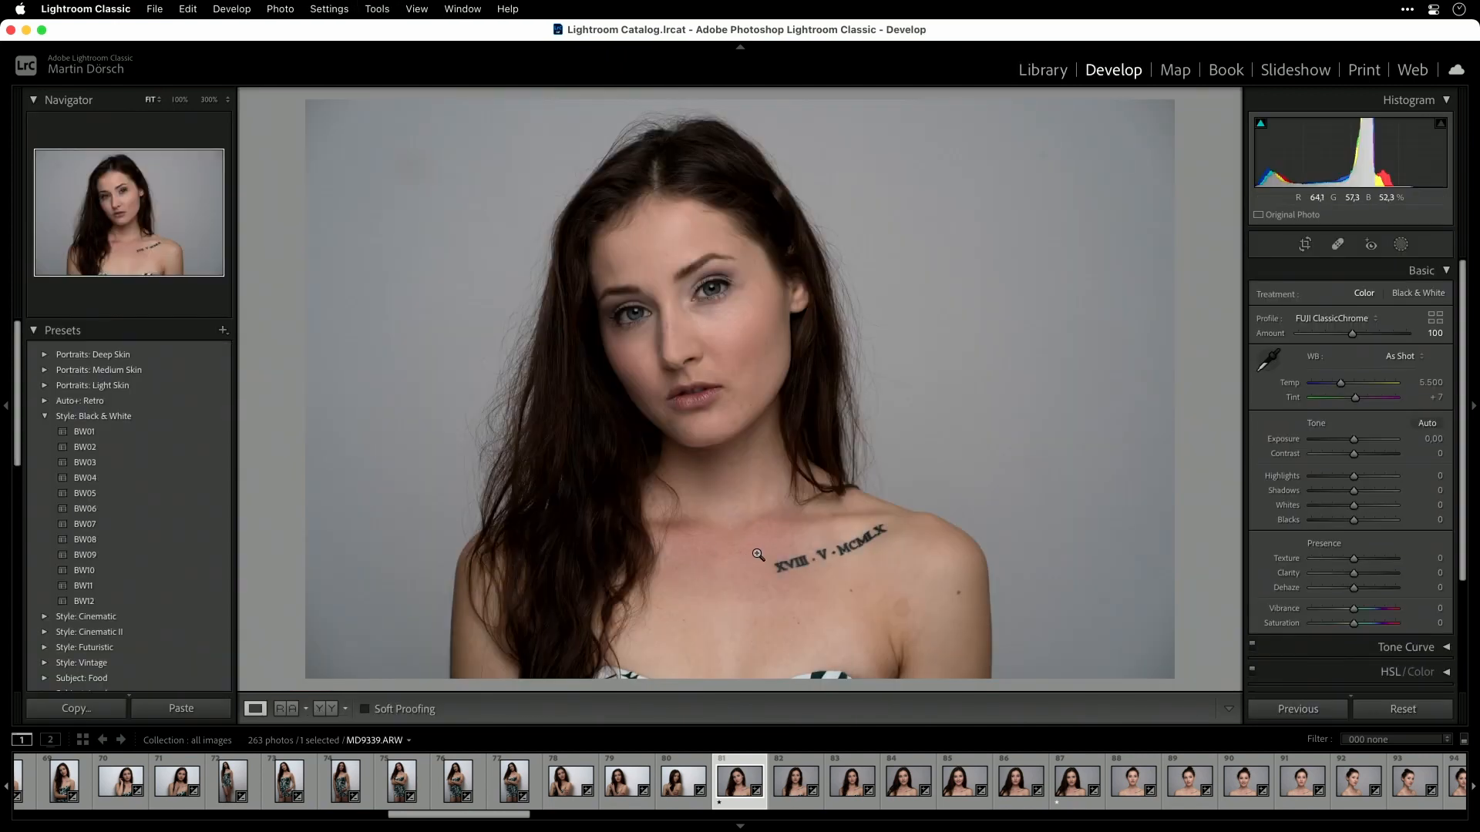
pyautogui.click(1435, 318)
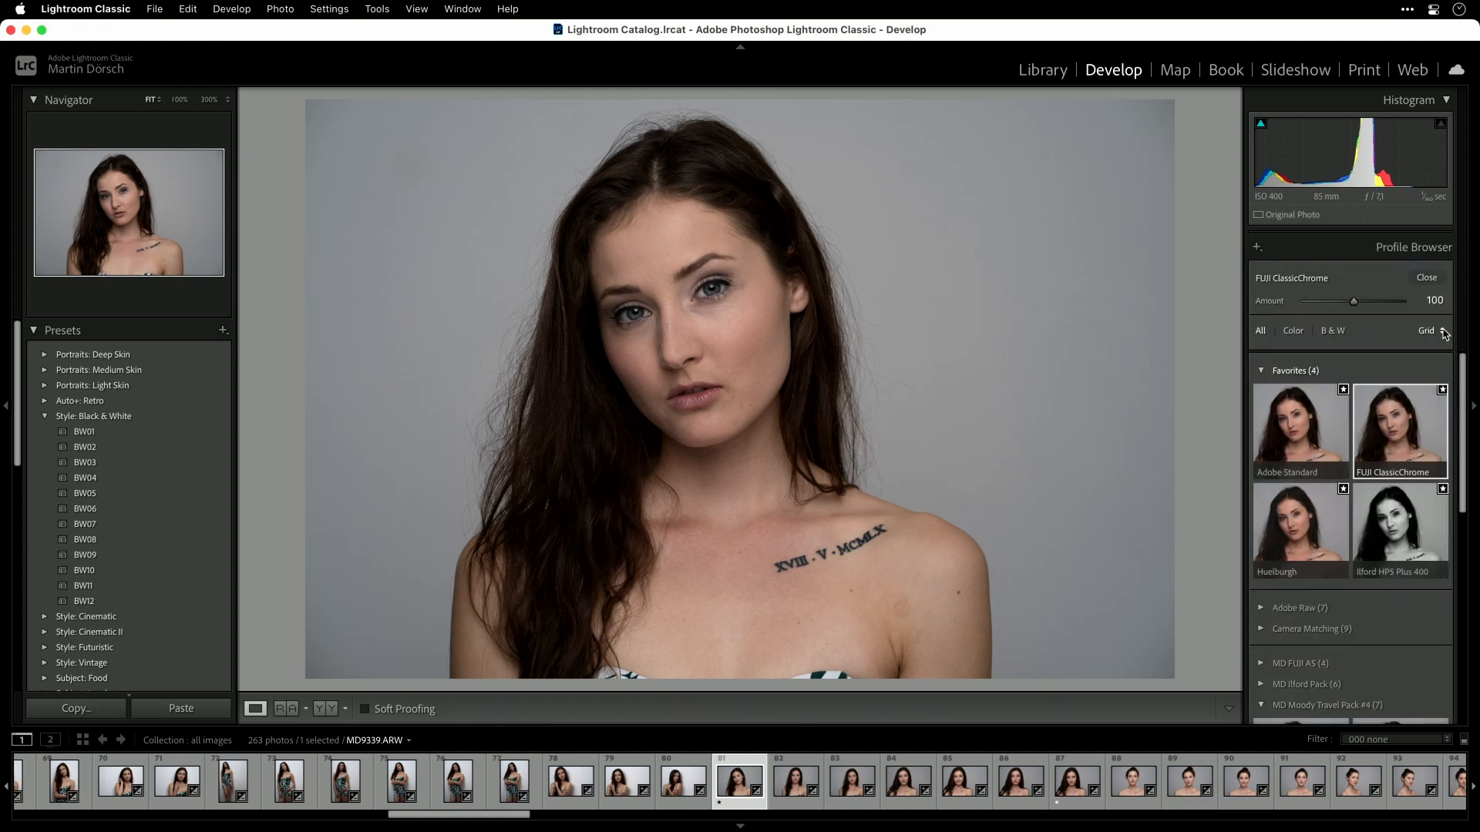
pyautogui.click(1407, 509)
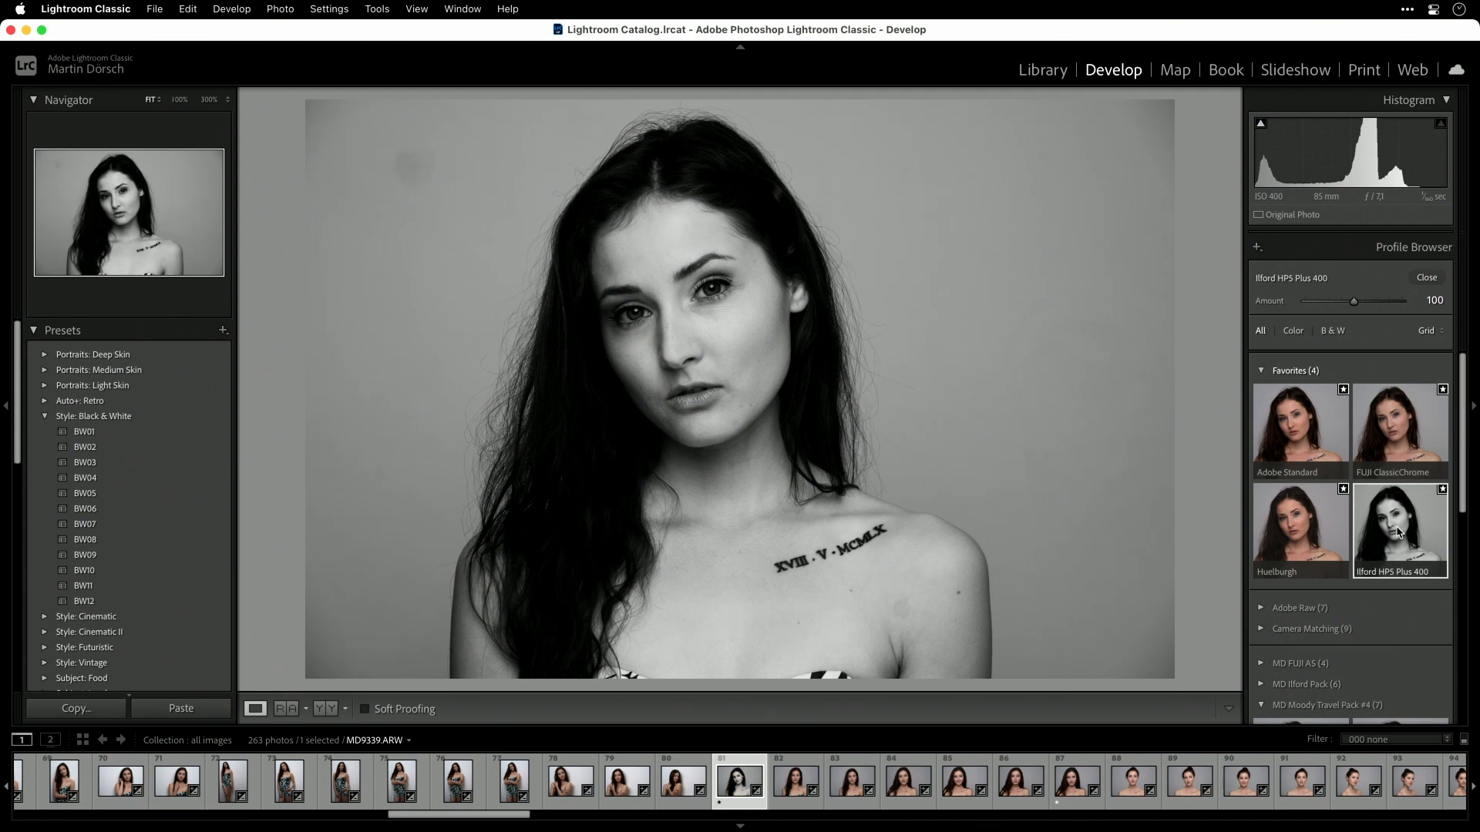
# Close the profile browser and set Exposure +0.25 and Shadows +15 for photo 81
pyautogui.click(1426, 277)
pyautogui.moveTo(1354, 440); pyautogui.dragTo(1356, 440)
pyautogui.moveTo(1354, 491); pyautogui.dragTo(1360, 490)
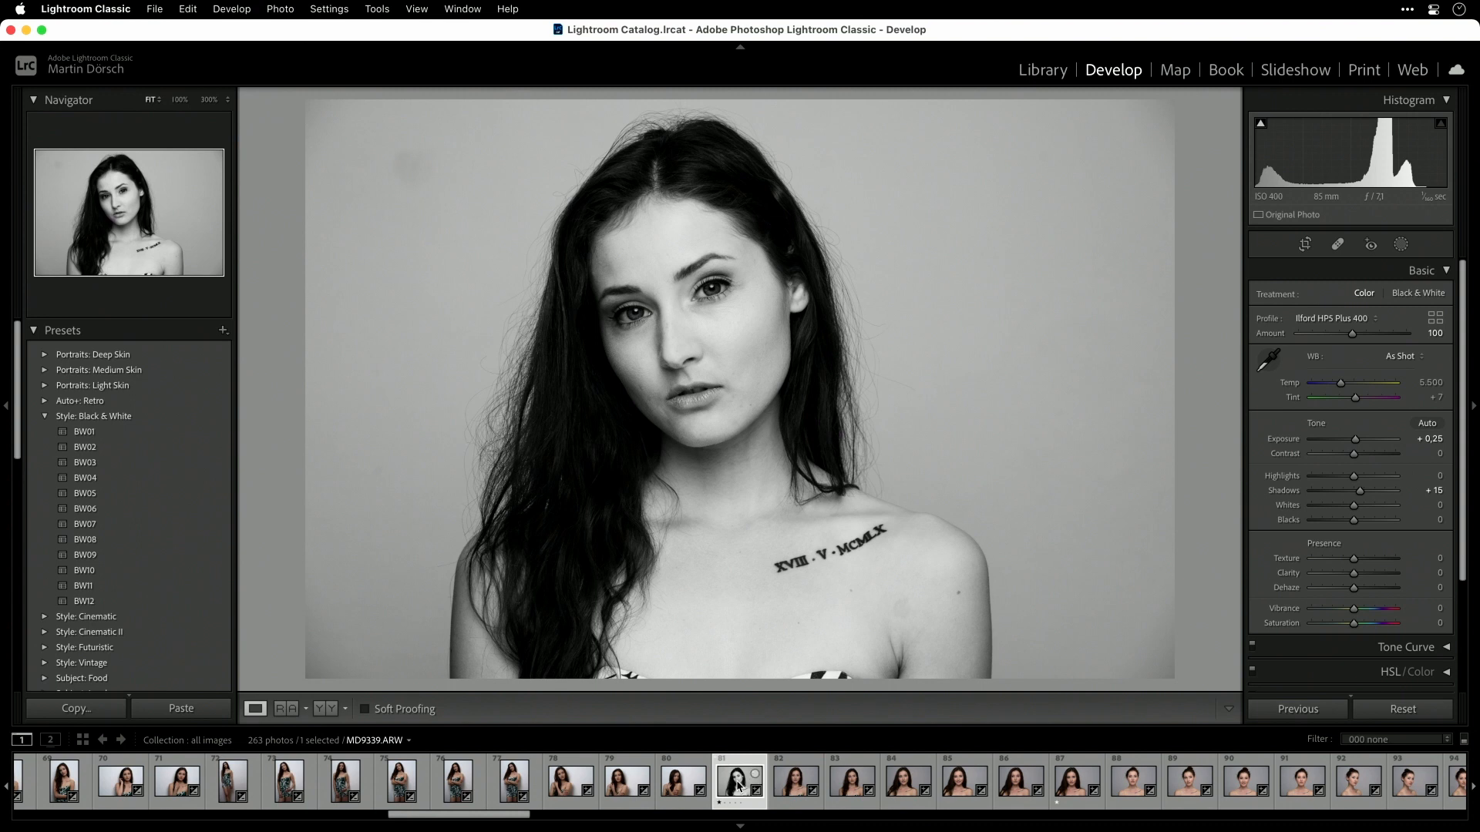
# Copy photo 81's develop settings, leaving out masking, spot removal, crop and transform
pyautogui.press('g')
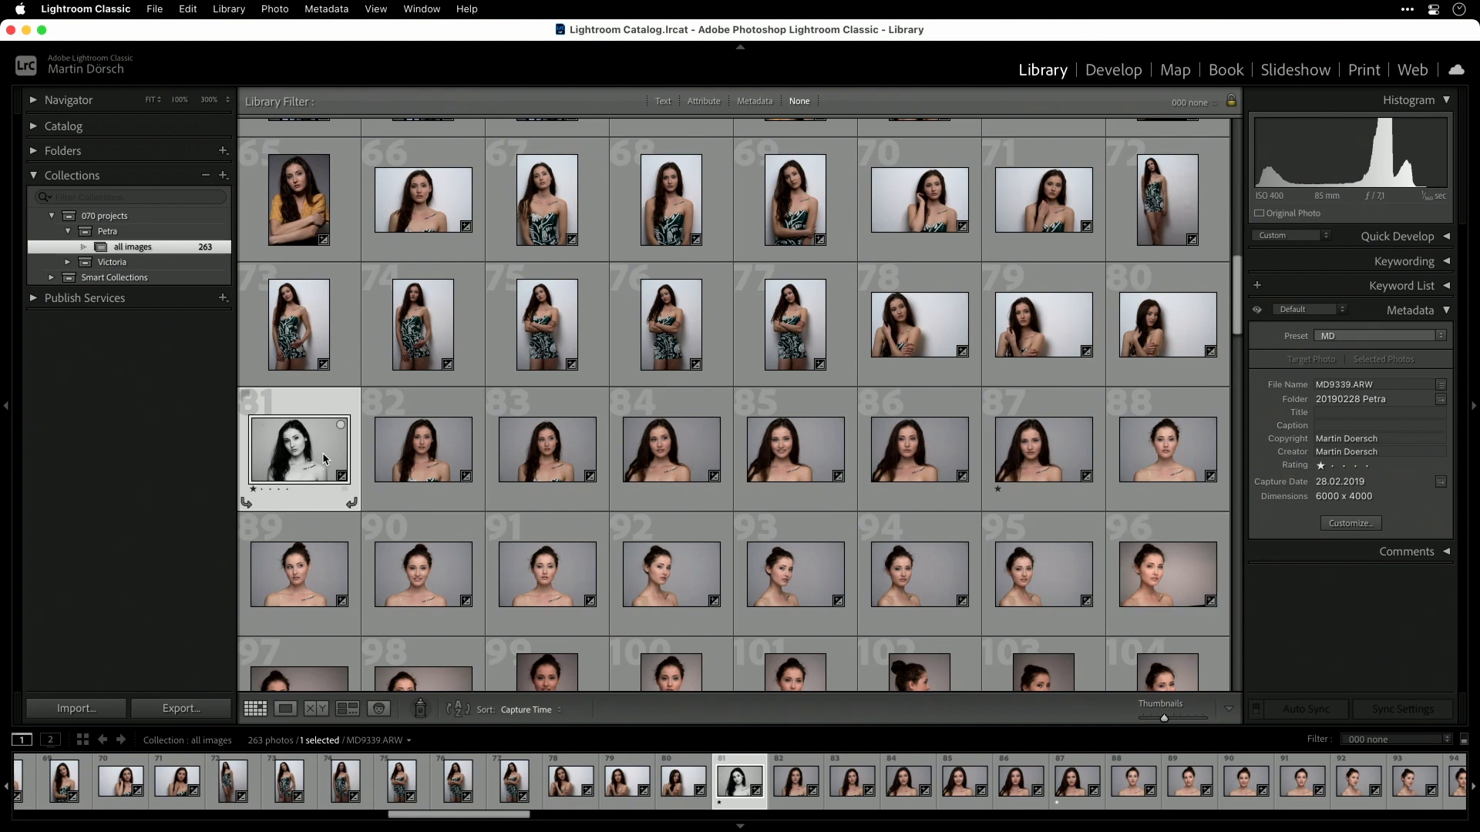
pyautogui.press('d')
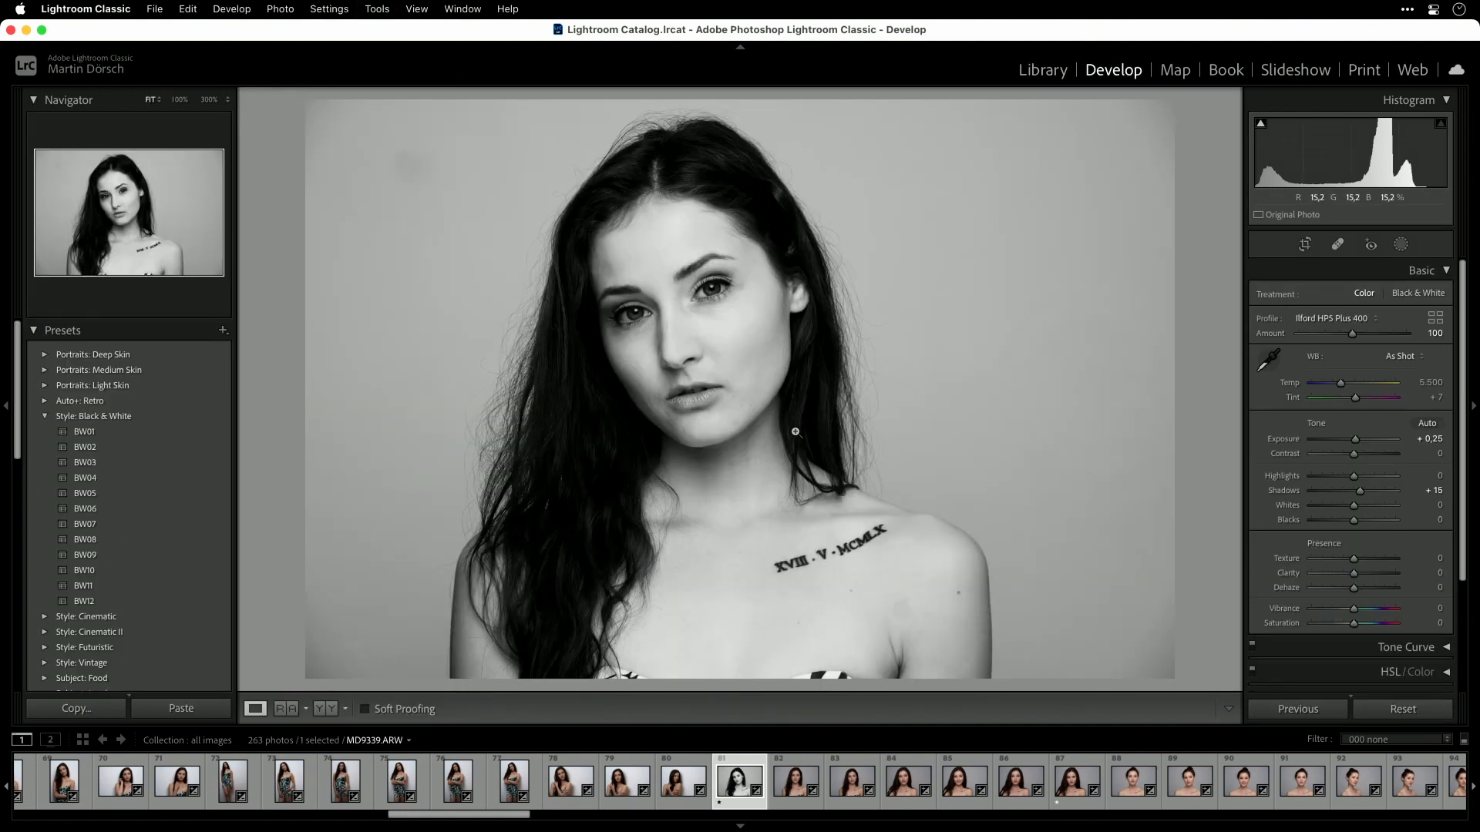
pyautogui.click(114, 710)
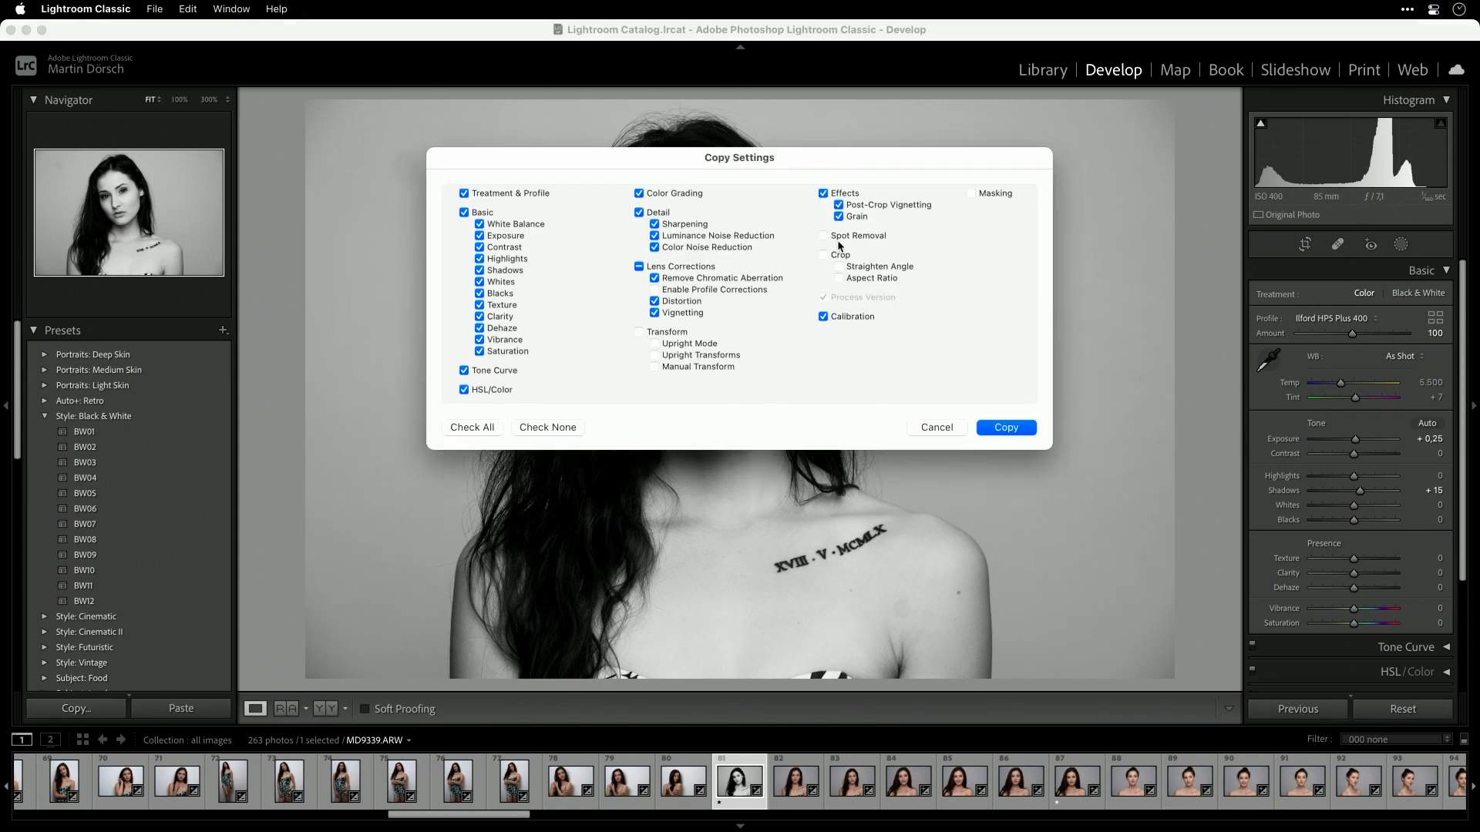
pyautogui.moveTo(776, 157); pyautogui.dragTo(779, 162)
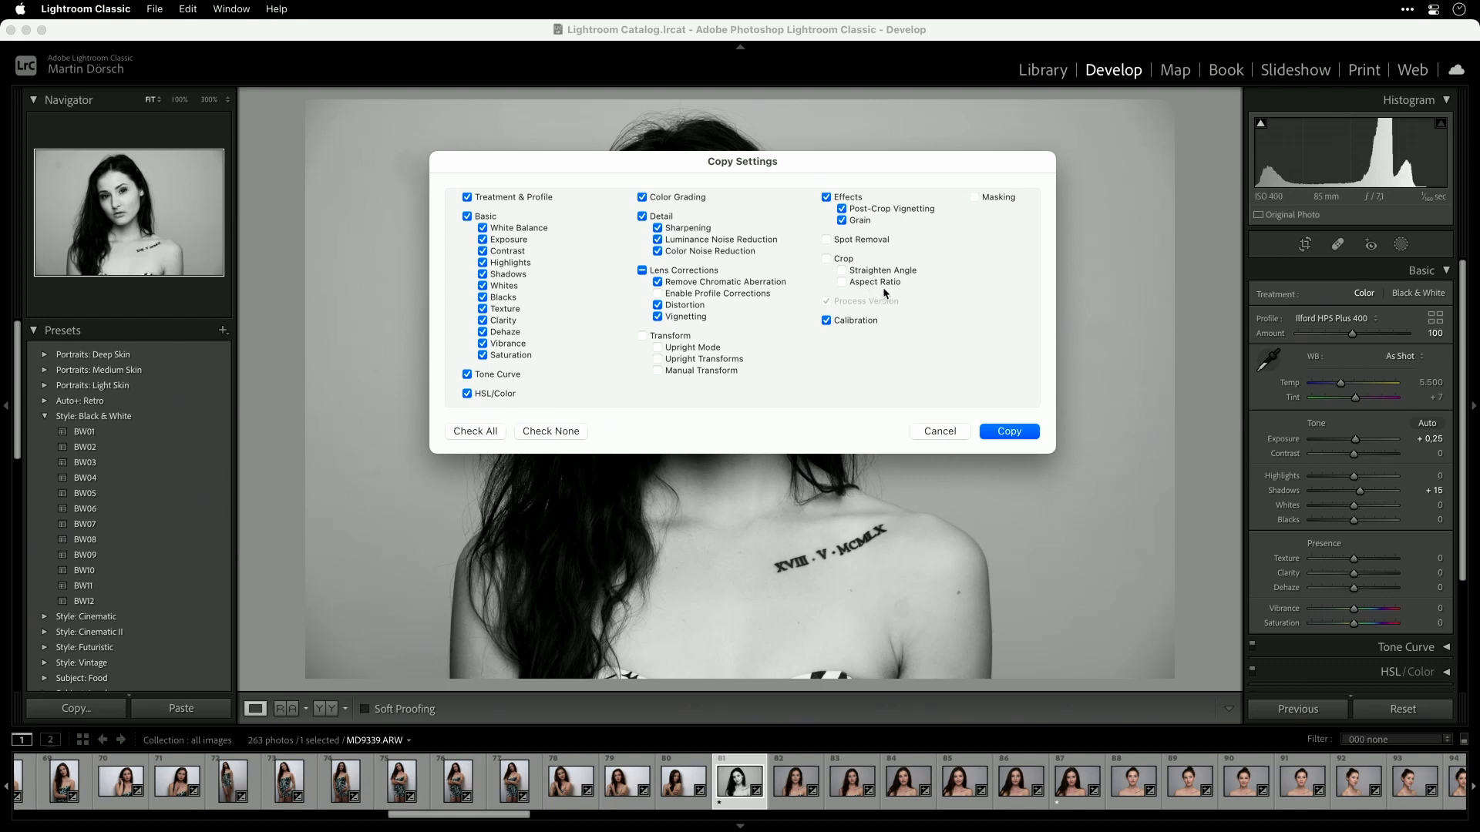
pyautogui.click(1009, 432)
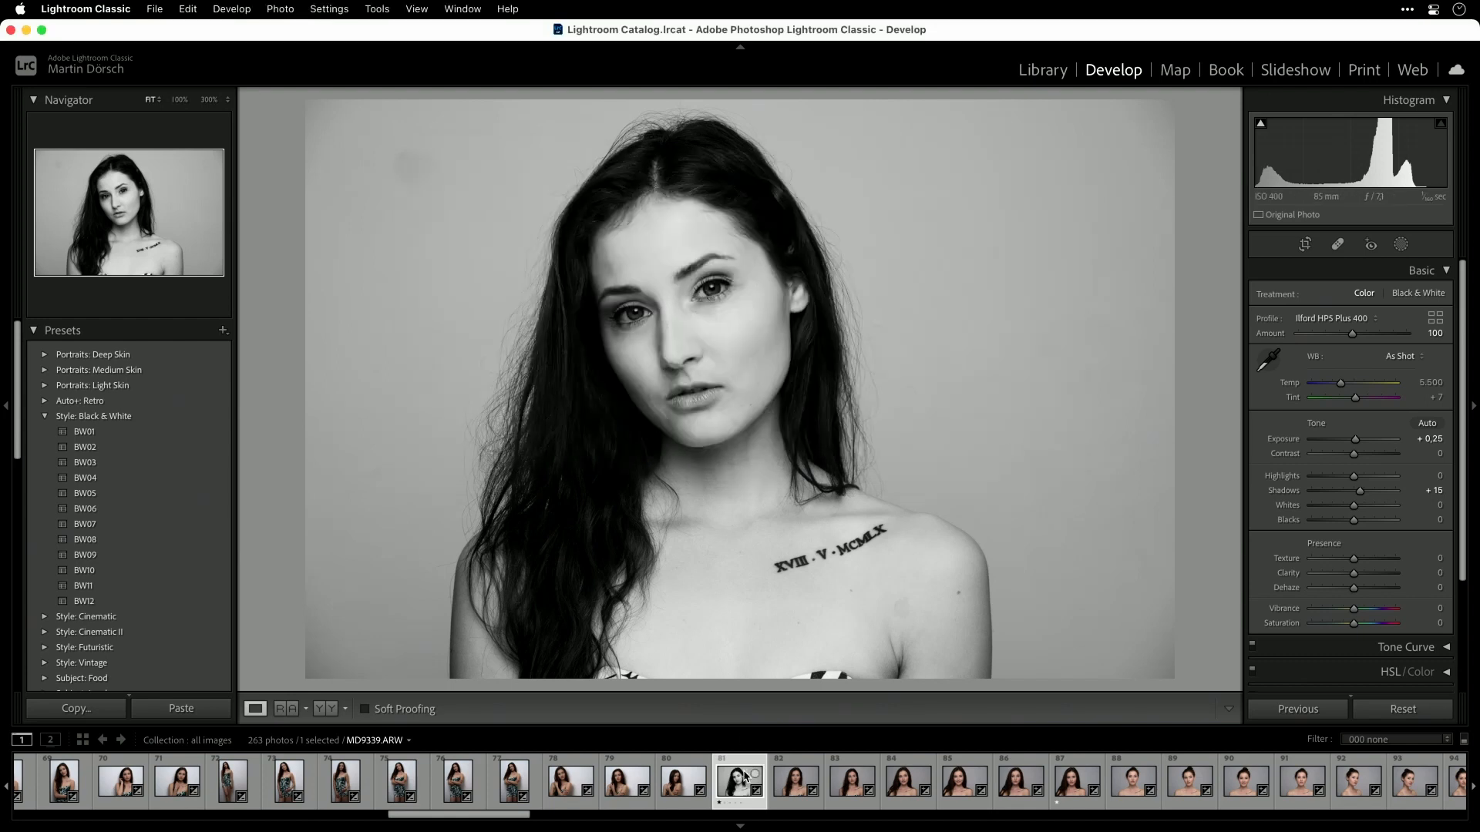
# Select photos 82 to 84 in the filmstrip and paste the copied develop settings onto them
pyautogui.click(797, 781)
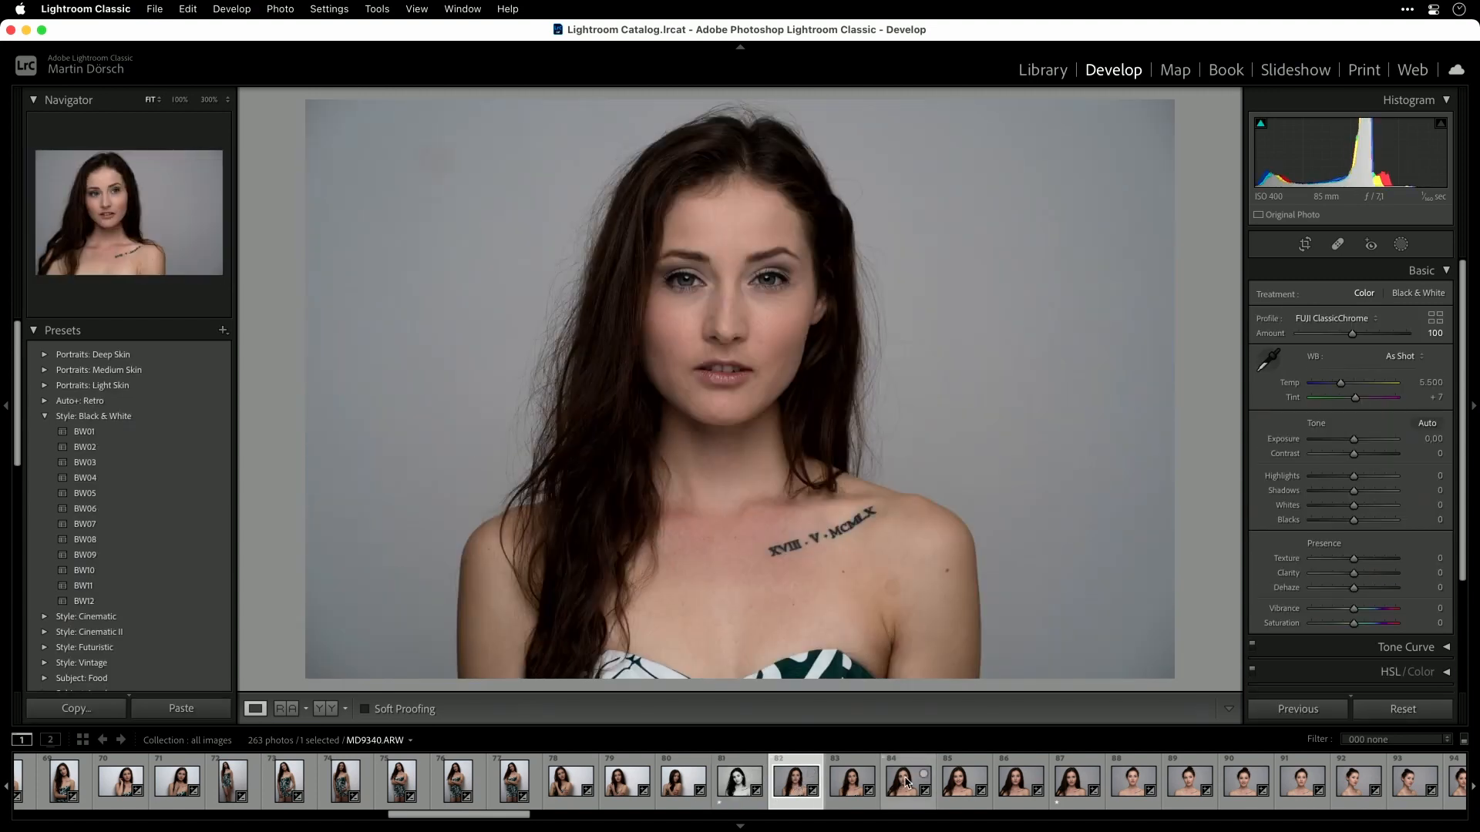
pyautogui.keyDown('shift'); pyautogui.click(908, 780); pyautogui.keyUp('shift')
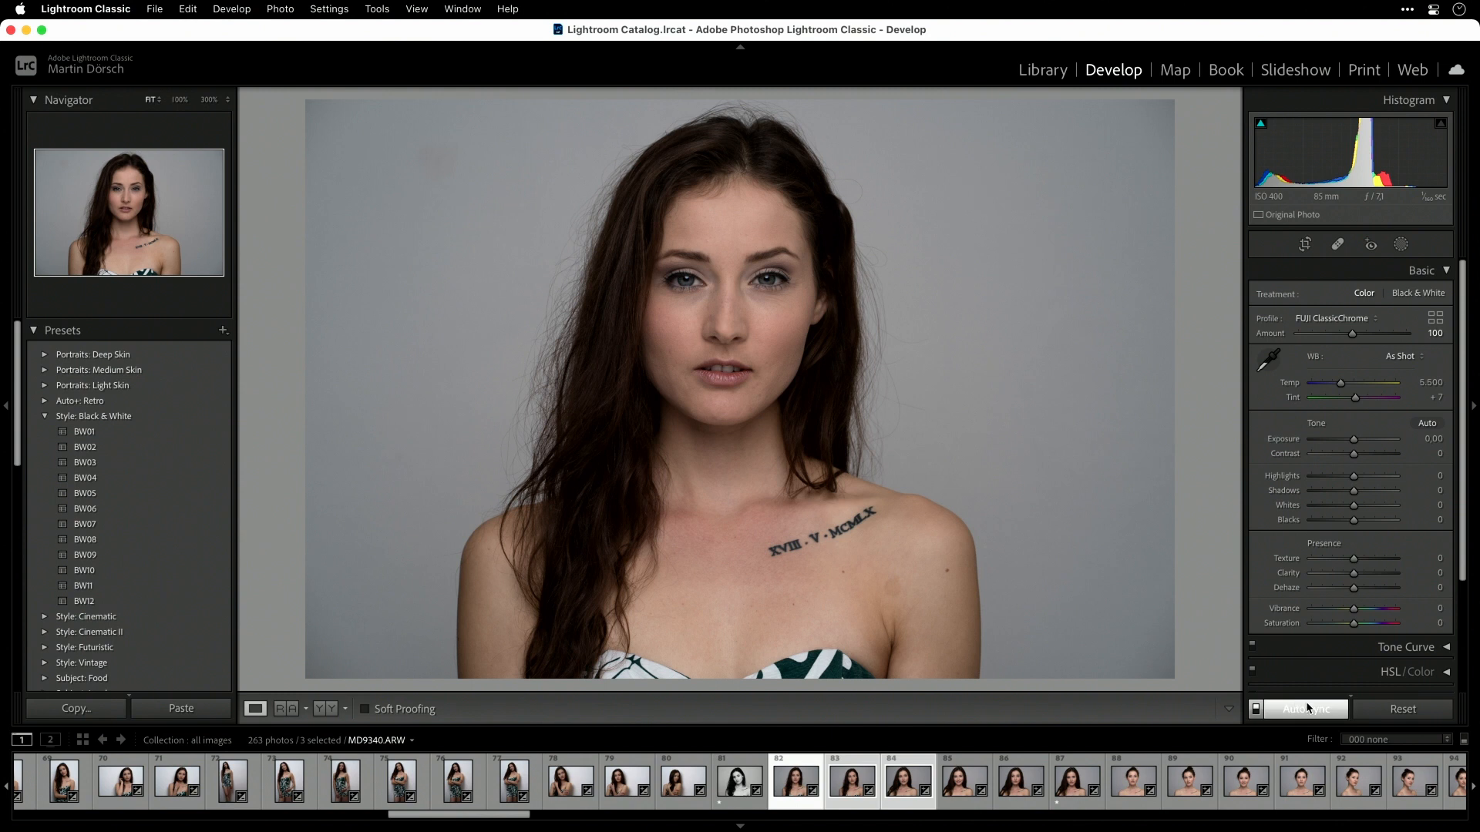
pyautogui.click(184, 707)
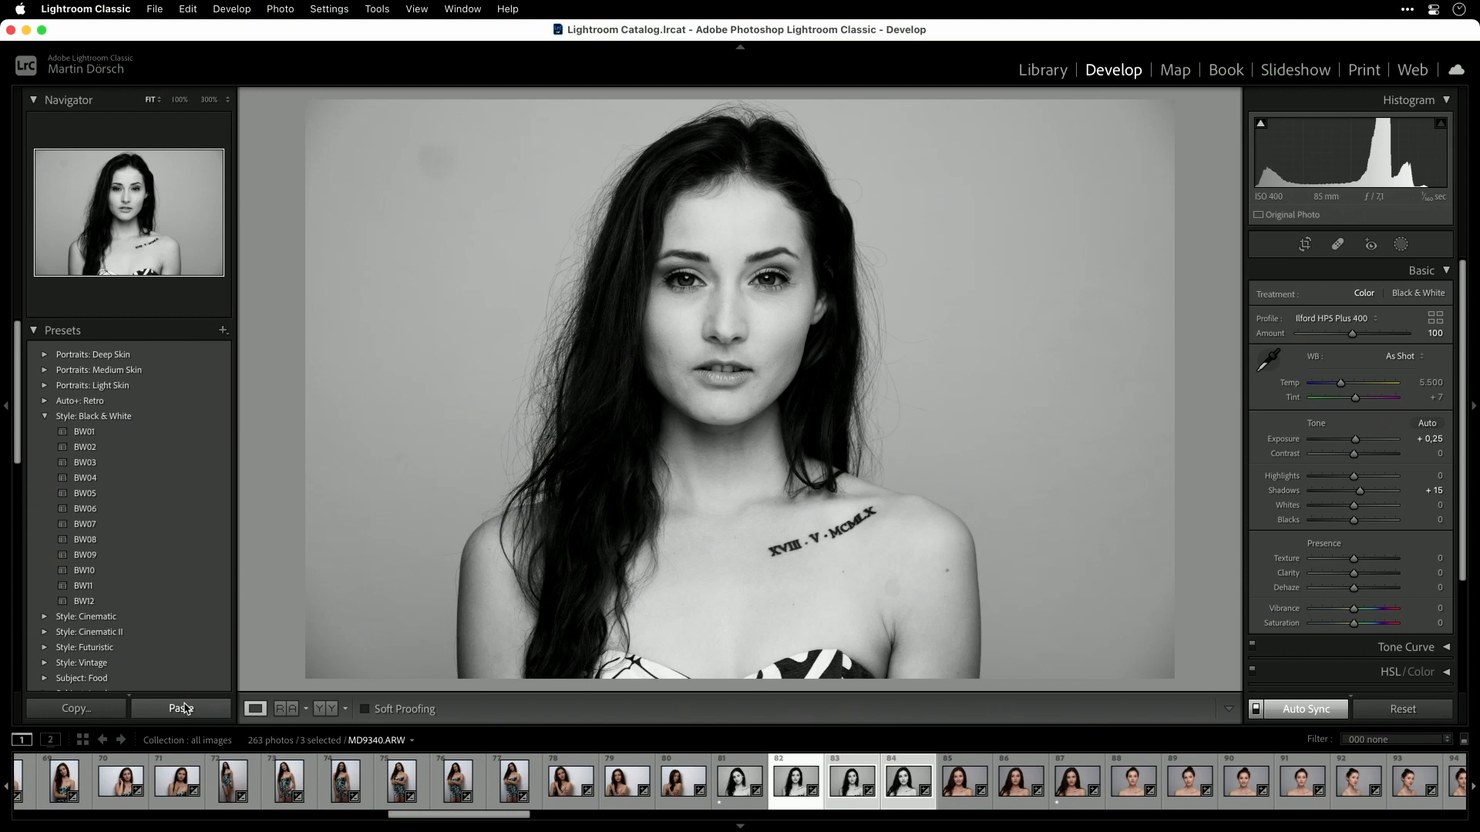
# Select photos 85 to 95 in the library grid and paste the copied black-and-white settings onto them
pyautogui.press('g')
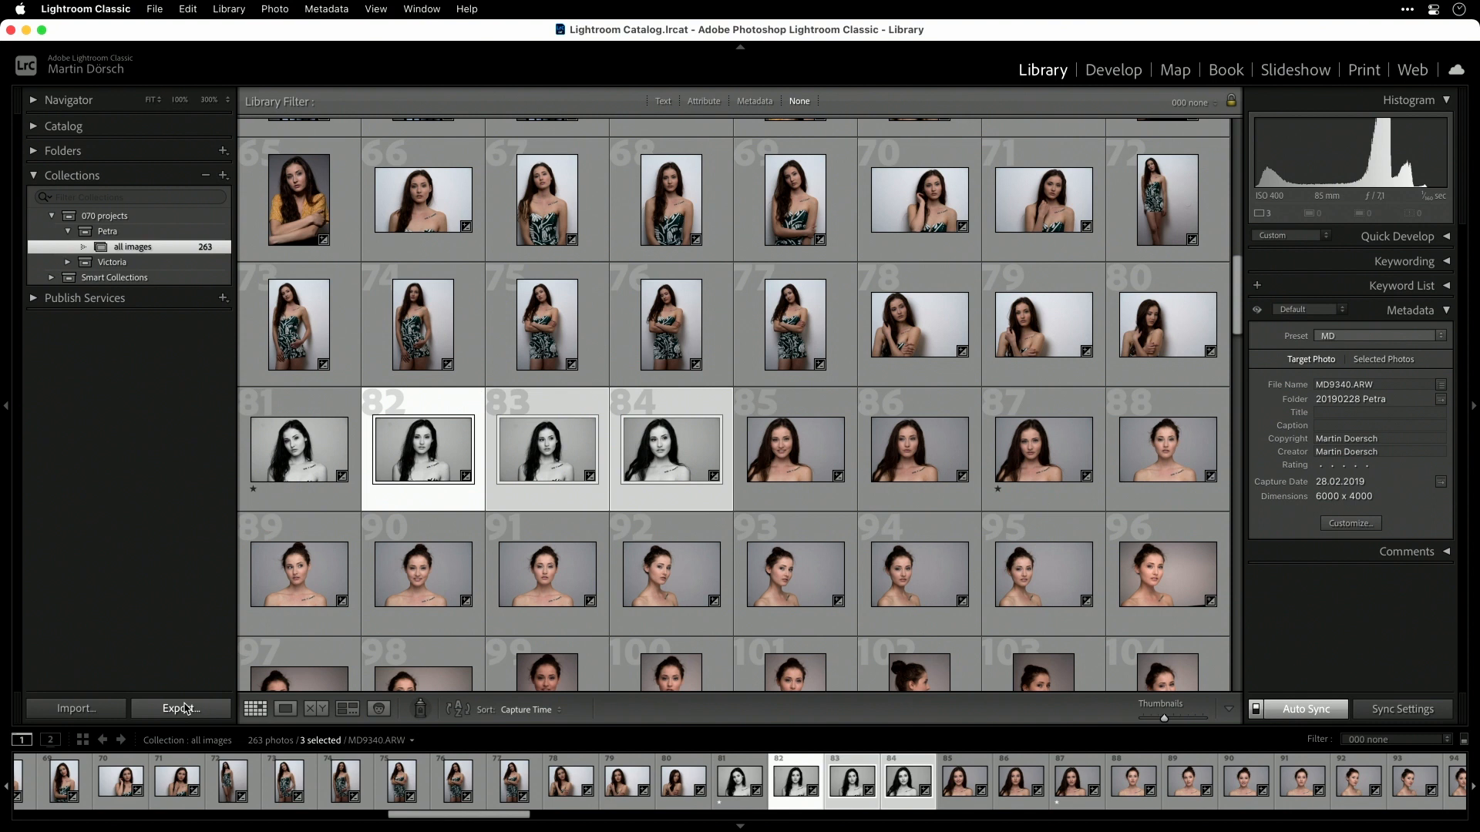
pyautogui.click(778, 463)
pyautogui.scroll(-1, 963, 508)
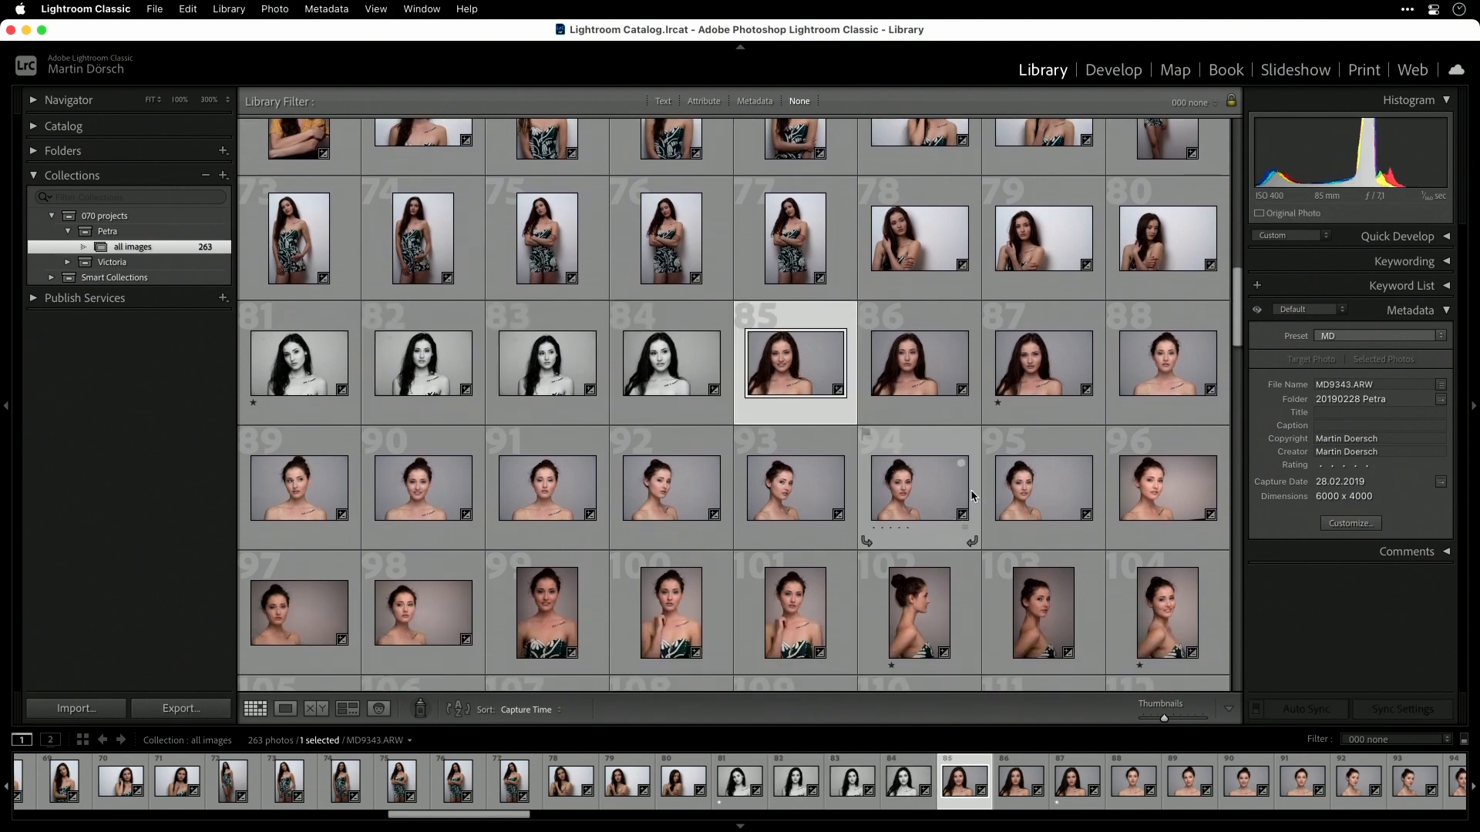
pyautogui.keyDown('shift'); pyautogui.click(1047, 488); pyautogui.keyUp('shift')
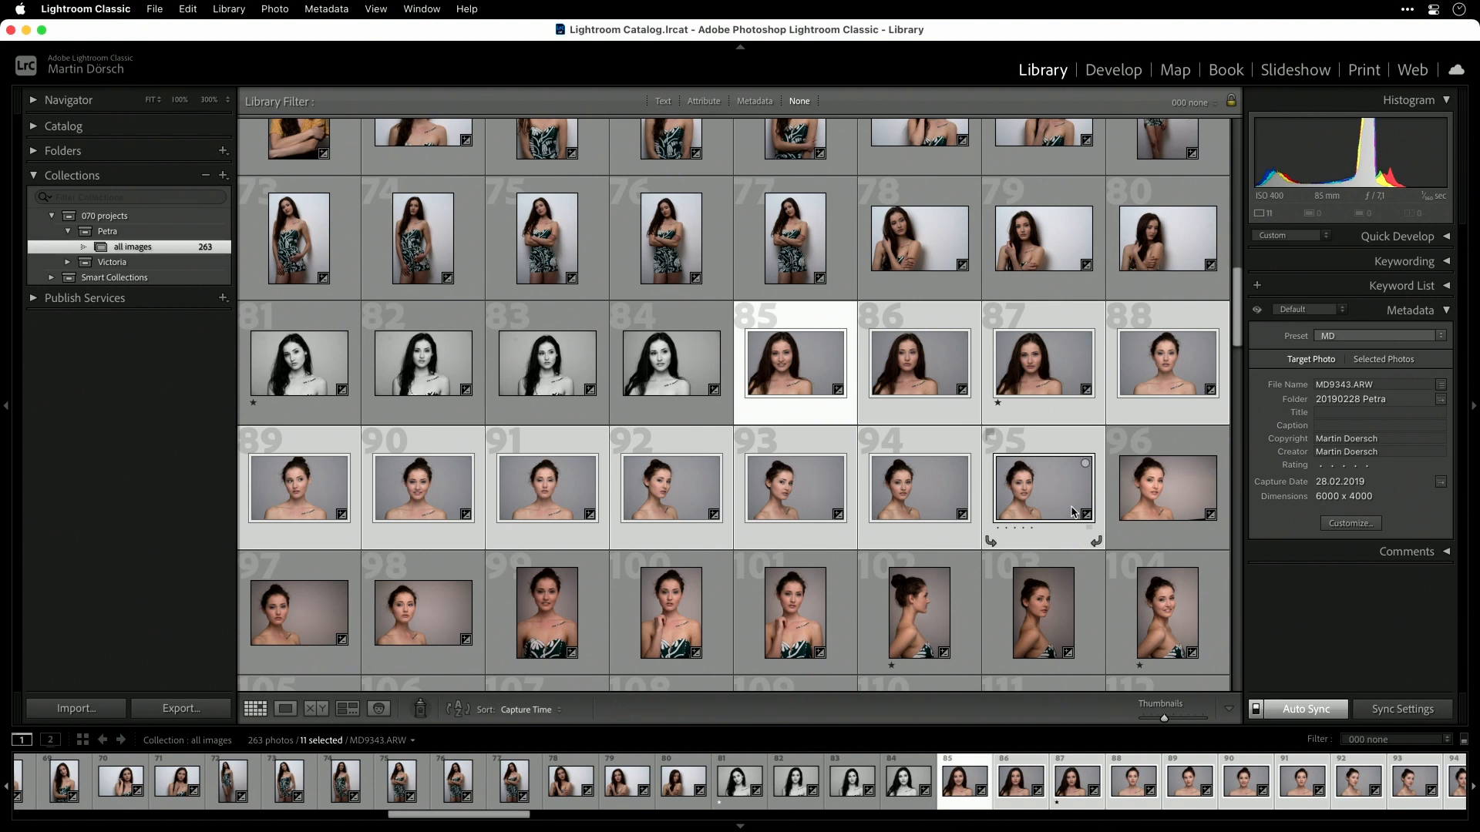
pyautogui.press('v')
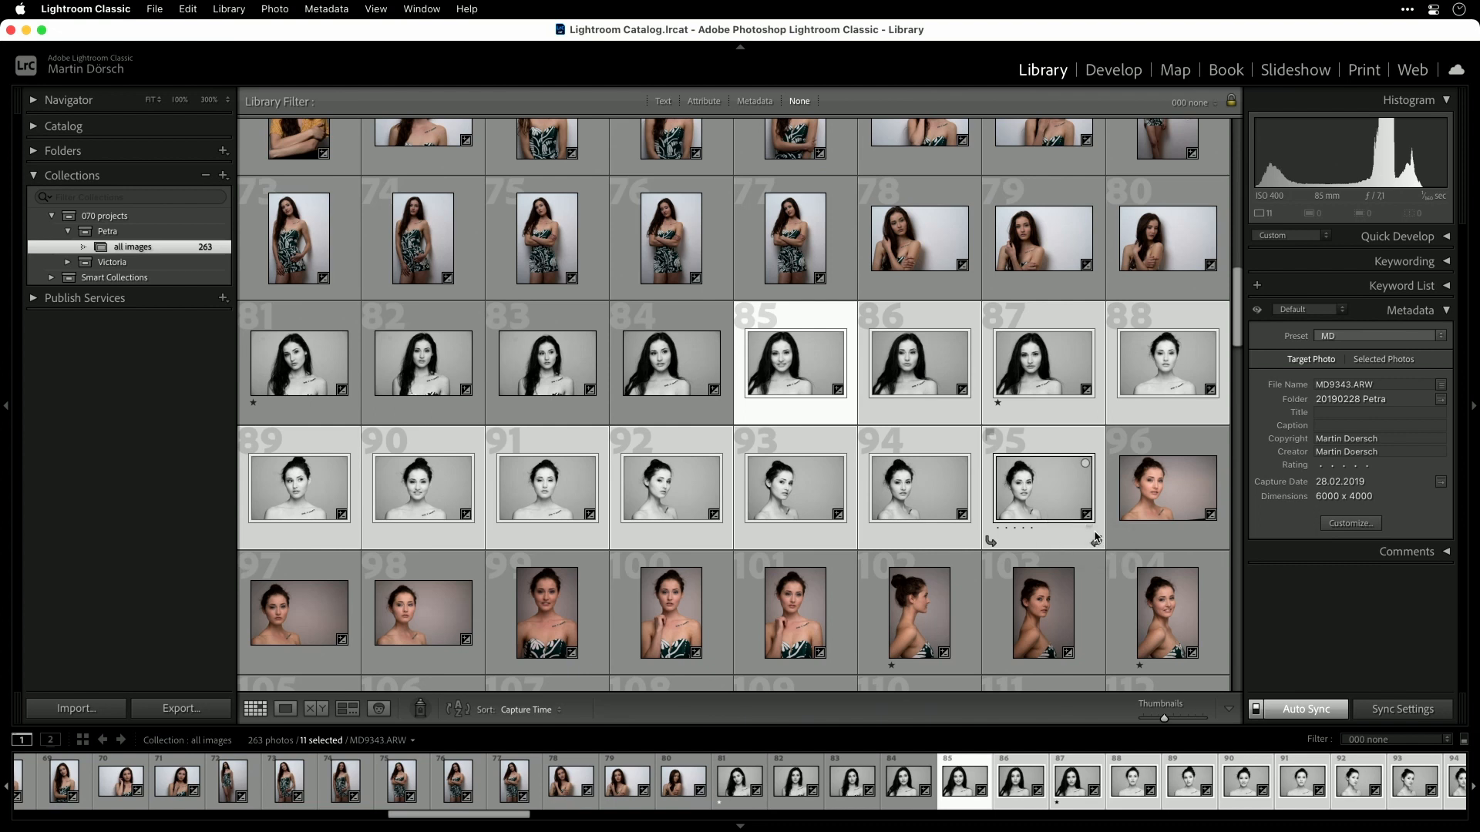
pyautogui.click(1114, 71)
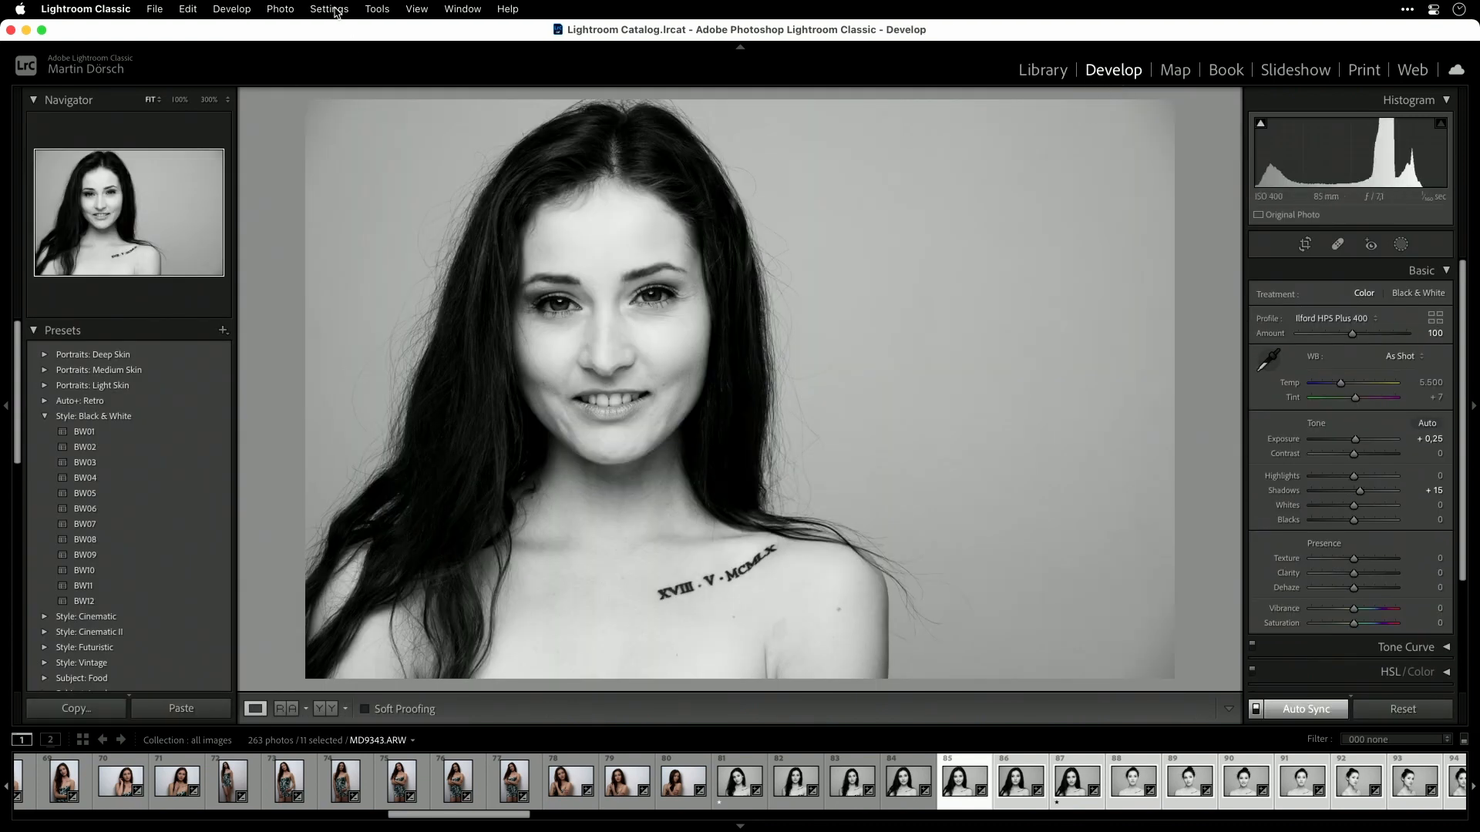
pyautogui.click(333, 9)
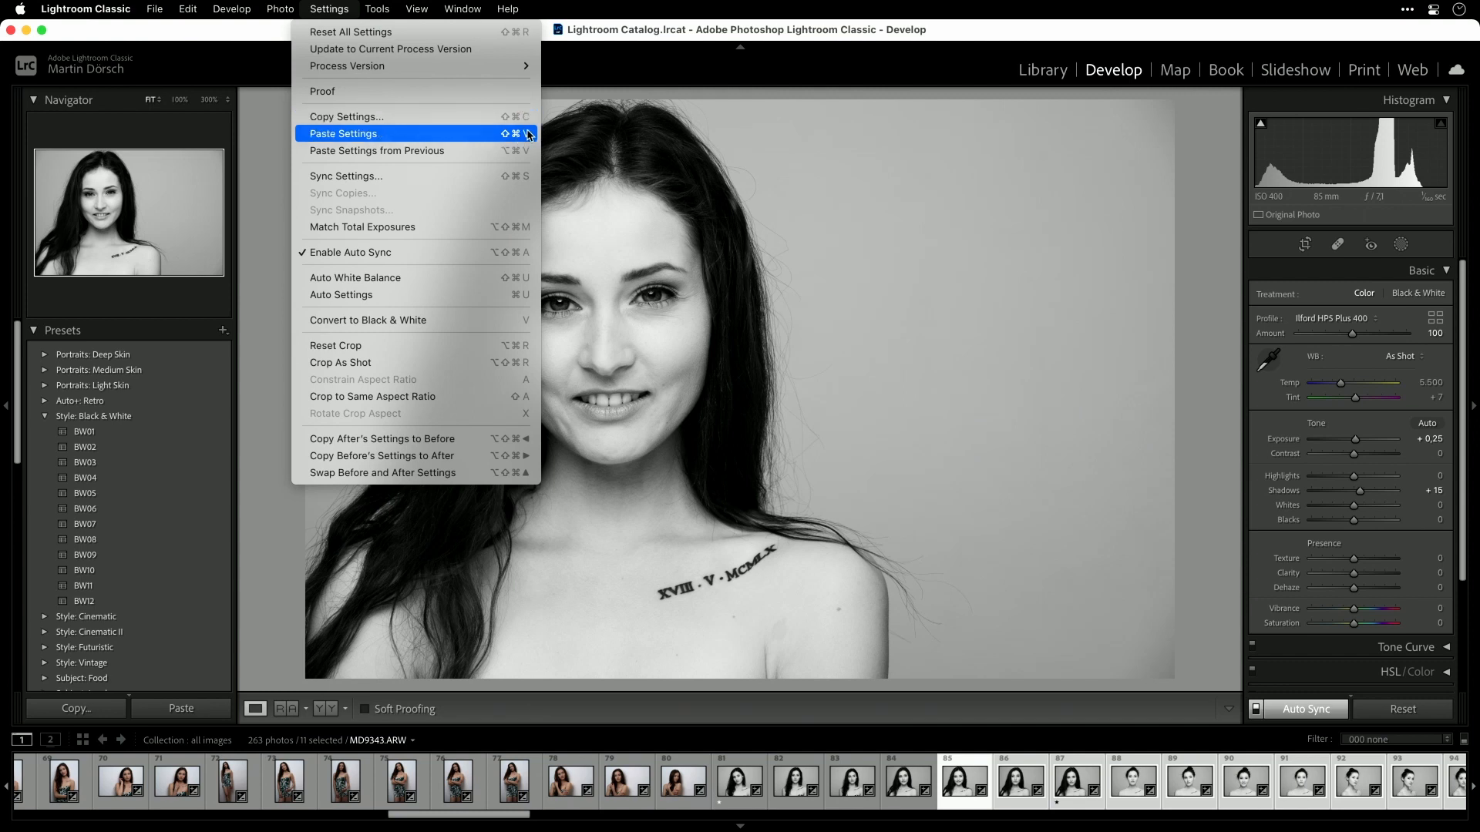
pyautogui.click(332, 9)
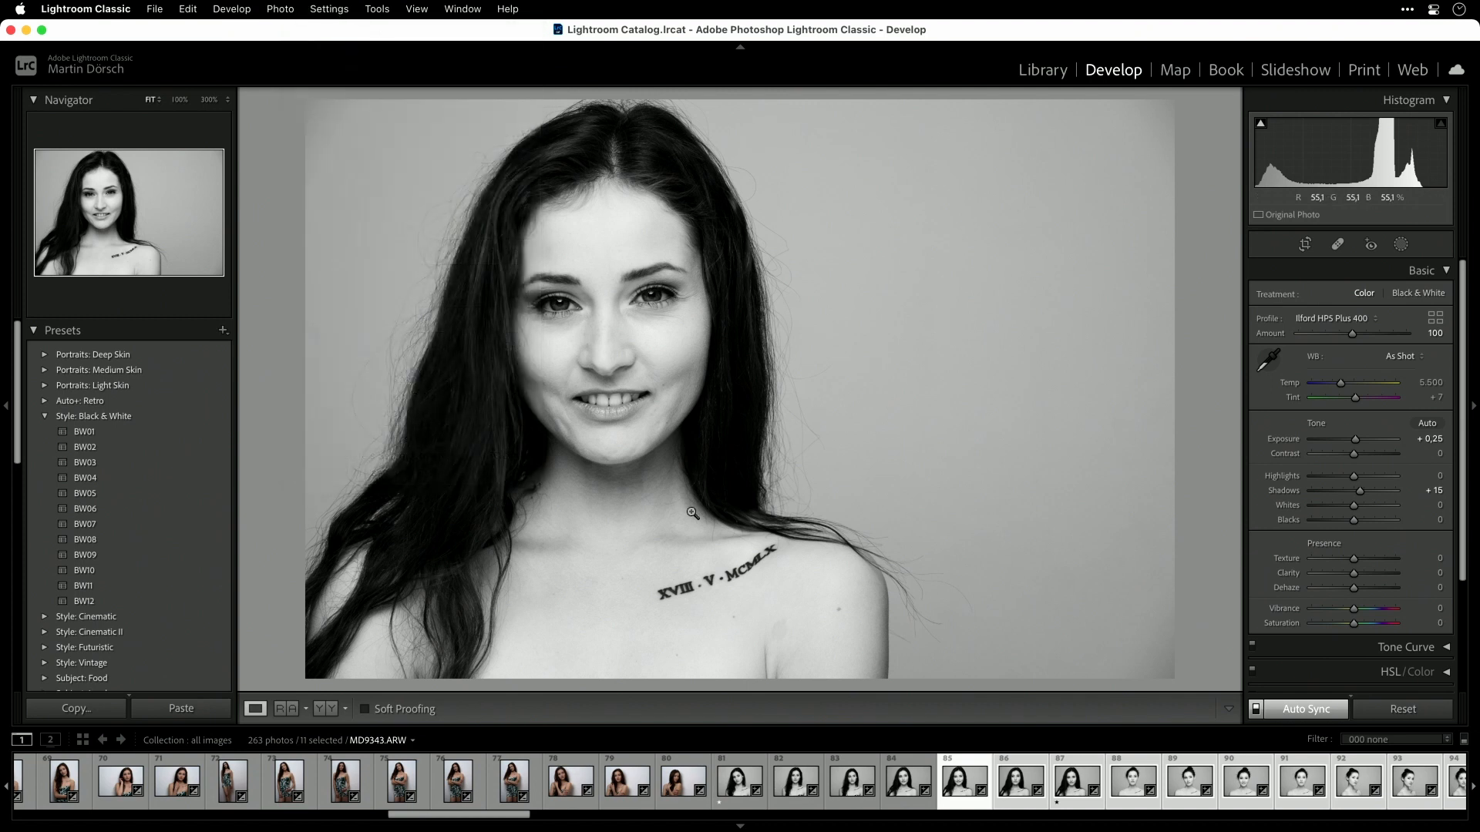
pyautogui.press('g')
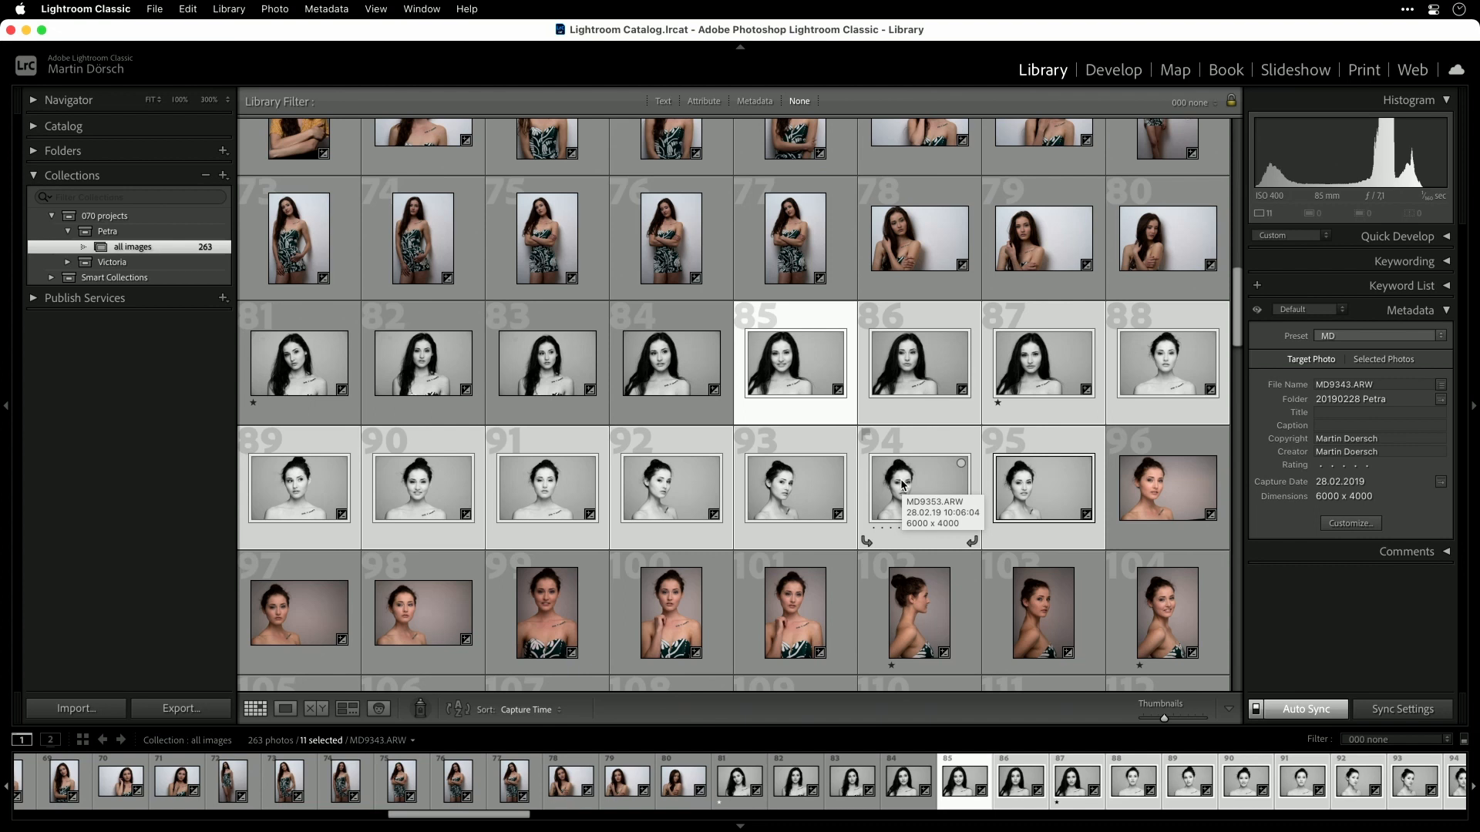
# Open photo 96 on its own in Develop and set Shadows +17 and Exposure +0.35
pyautogui.scroll(2, 1167, 488)
pyautogui.scroll(-3, 1158, 509)
pyautogui.scroll(-3, 1156, 509)
pyautogui.click(1163, 344)
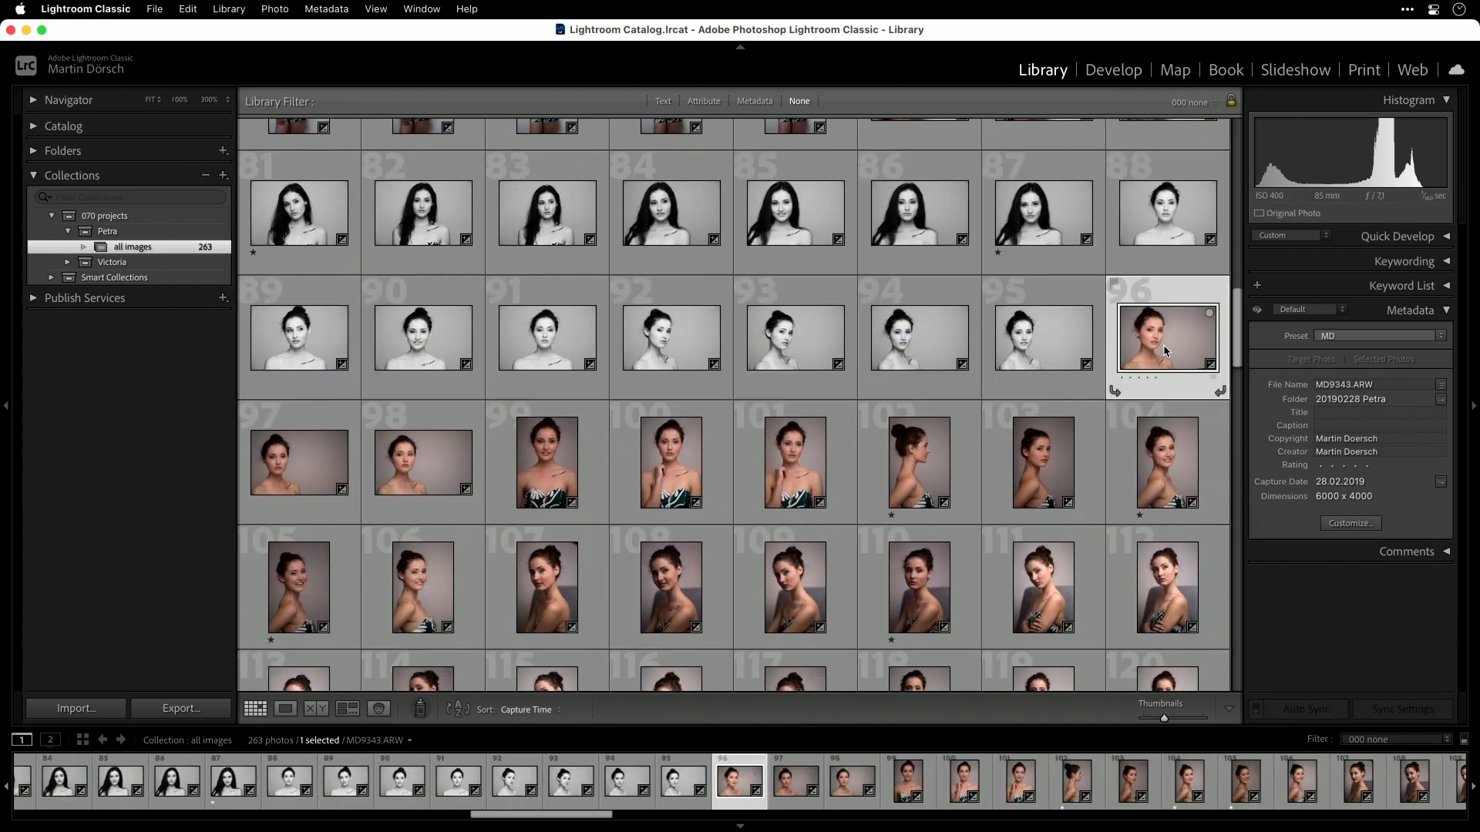
pyautogui.press('d')
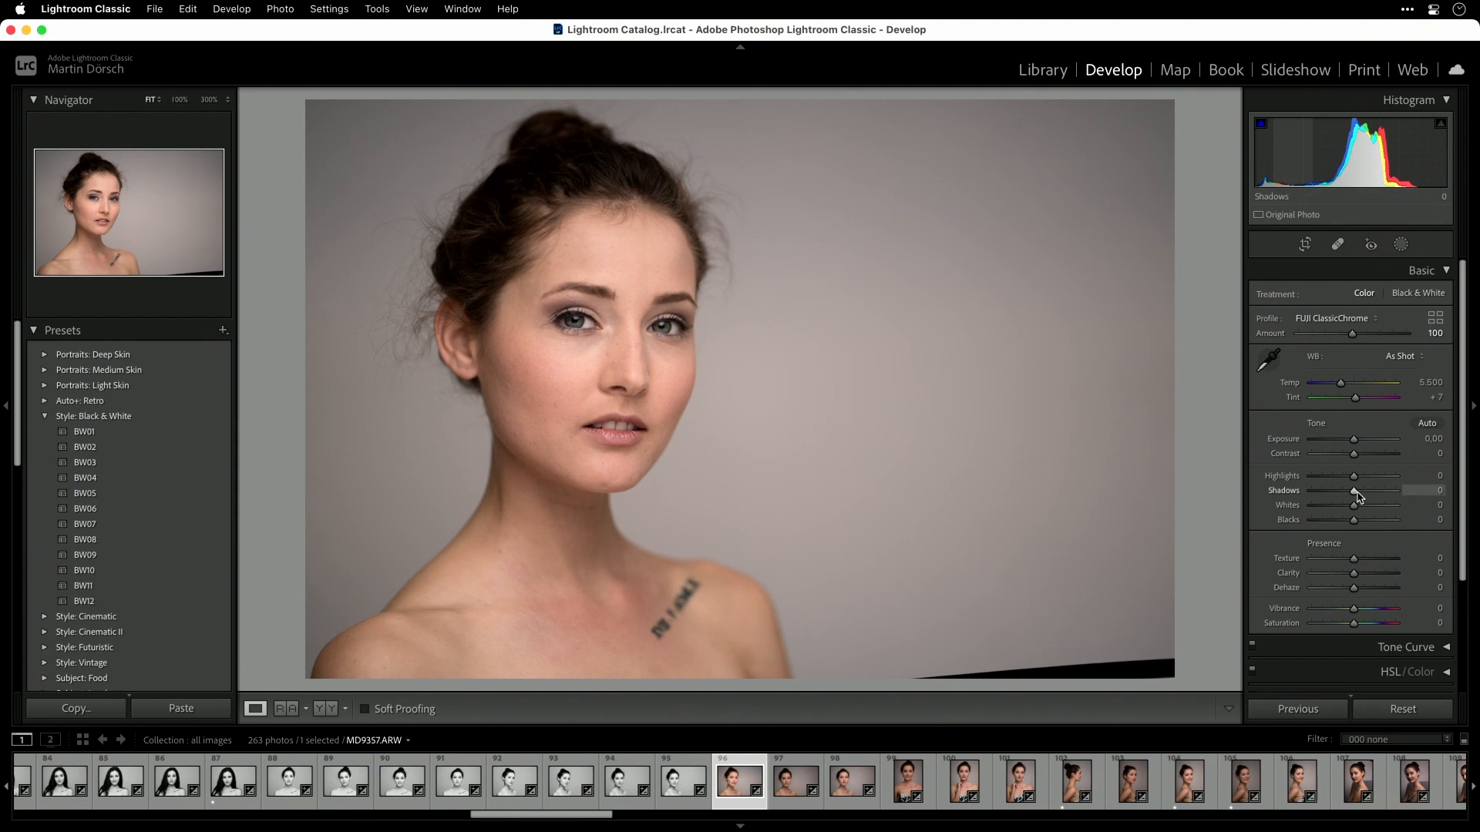
pyautogui.moveTo(1356, 494); pyautogui.dragTo(1361, 493)
pyautogui.moveTo(1354, 439); pyautogui.dragTo(1358, 444)
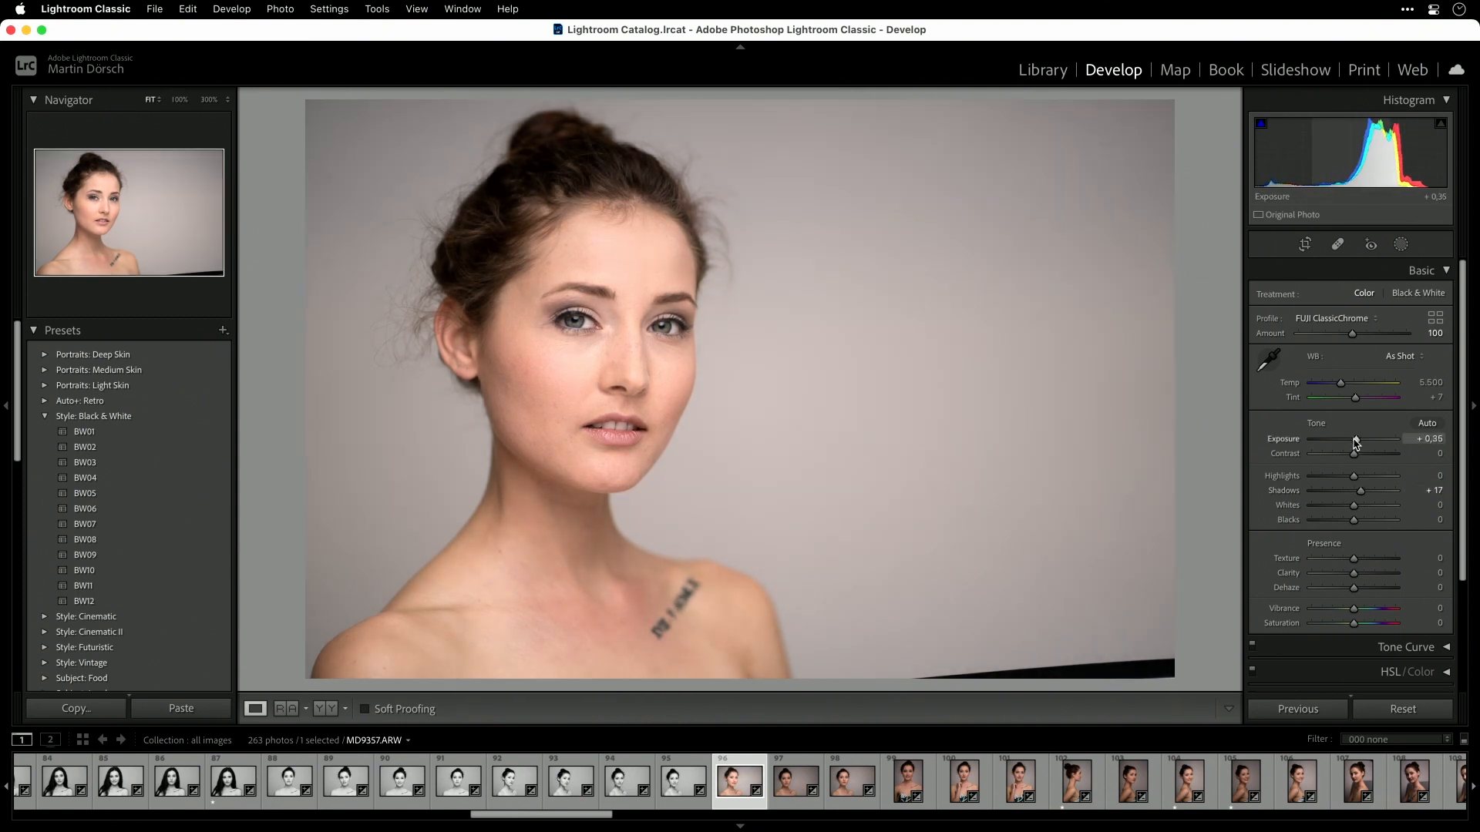
# Return to the library grid and copy photo 96's develop settings, leaving out masking, spot removal, crop and transform
pyautogui.press('g')
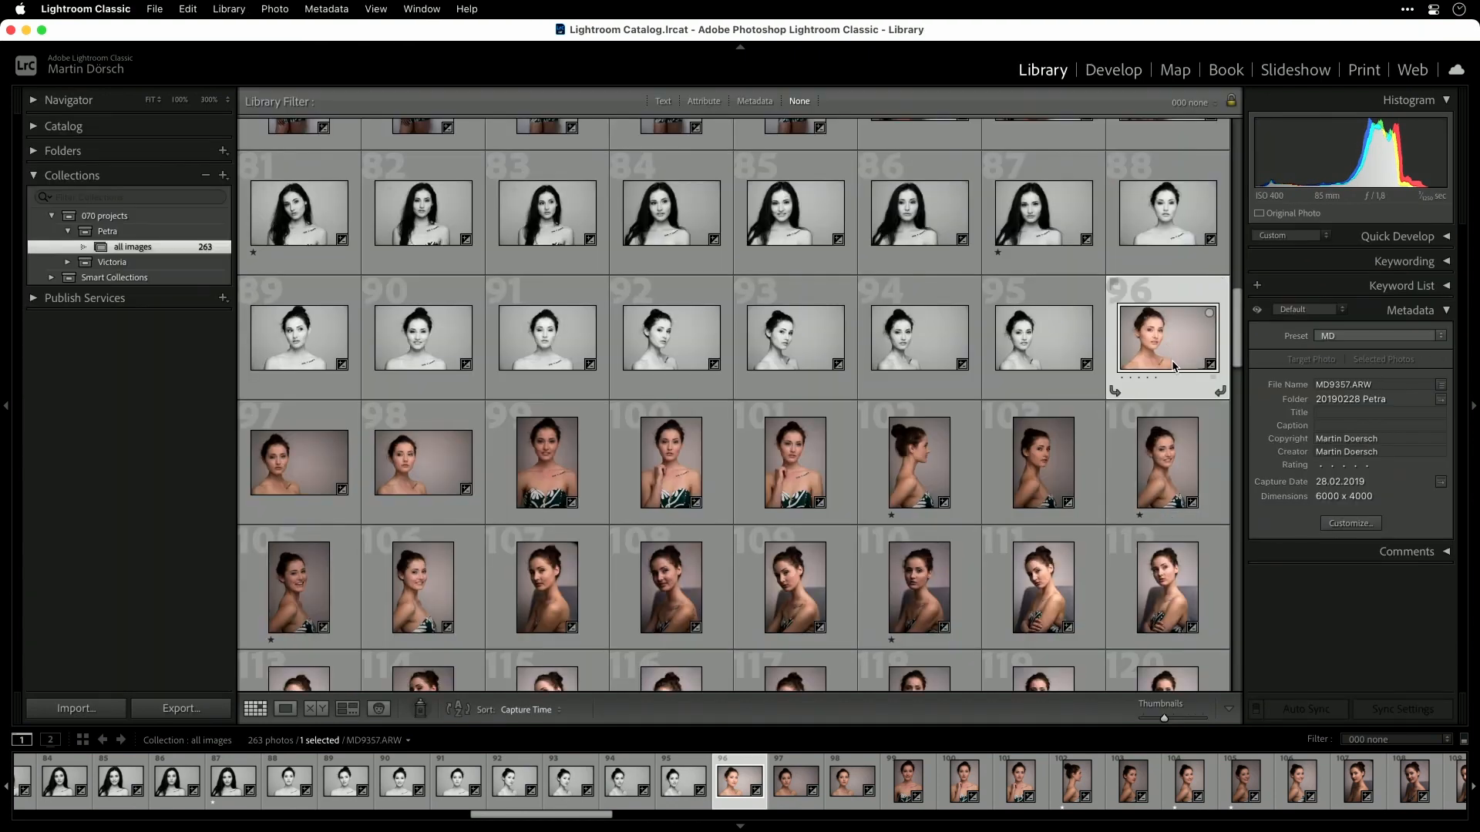
pyautogui.press('super+shift+c')
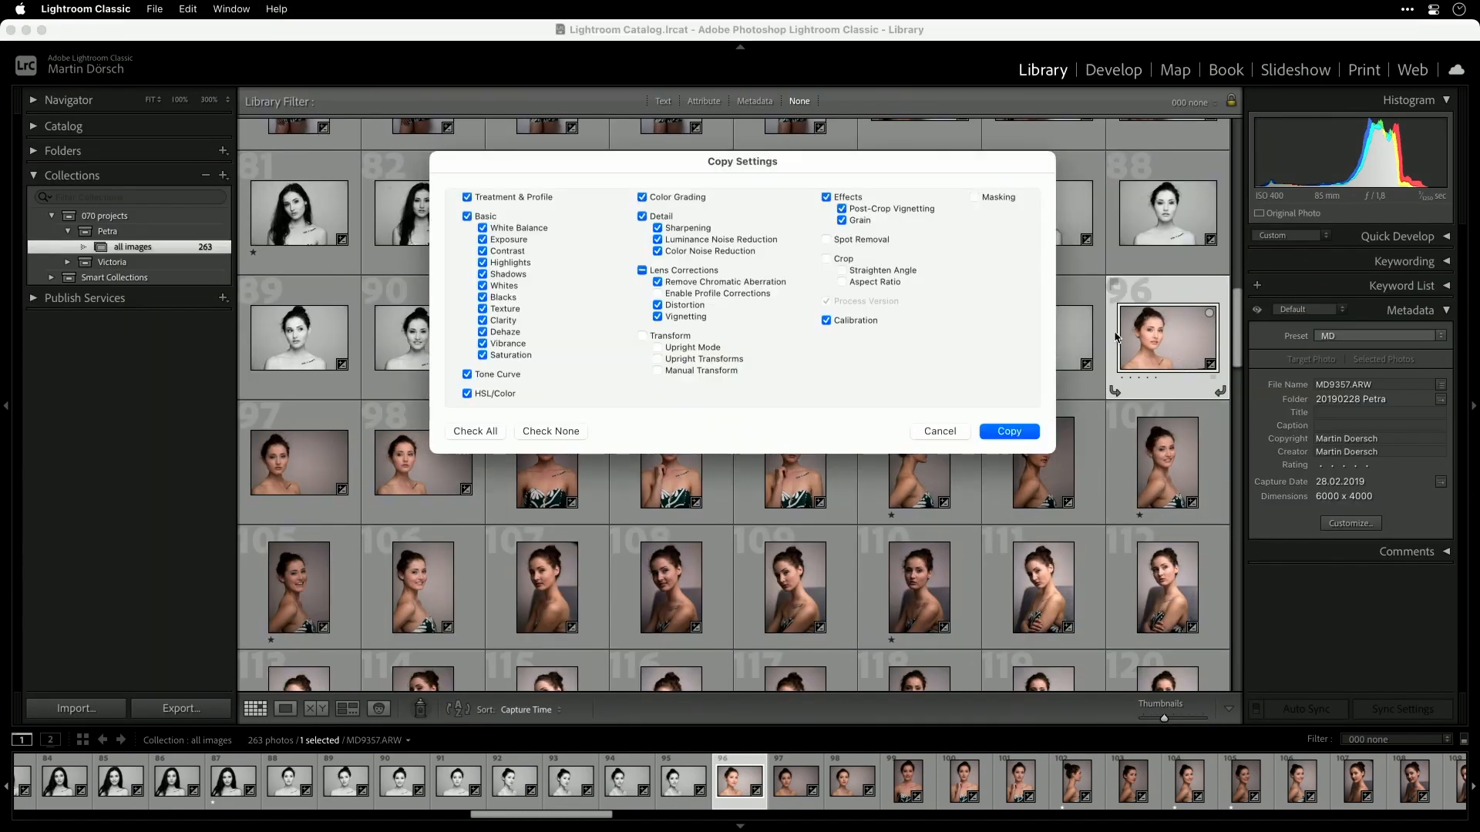
pyautogui.click(1006, 433)
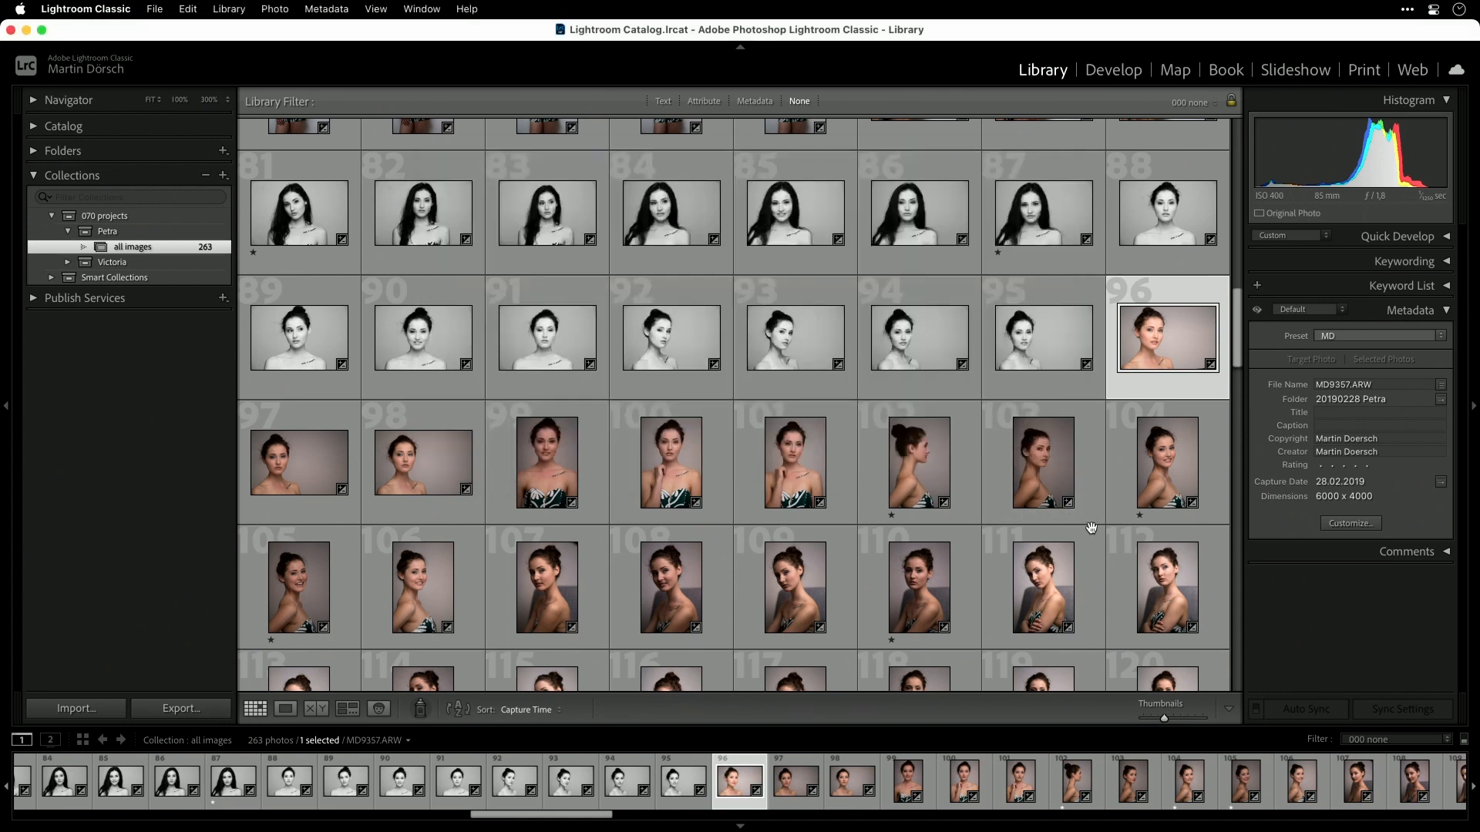
# Select photos 97 to 131 in the grid and paste photo 96's settings onto them
pyautogui.click(298, 455)
pyautogui.scroll(-5, 298, 455)
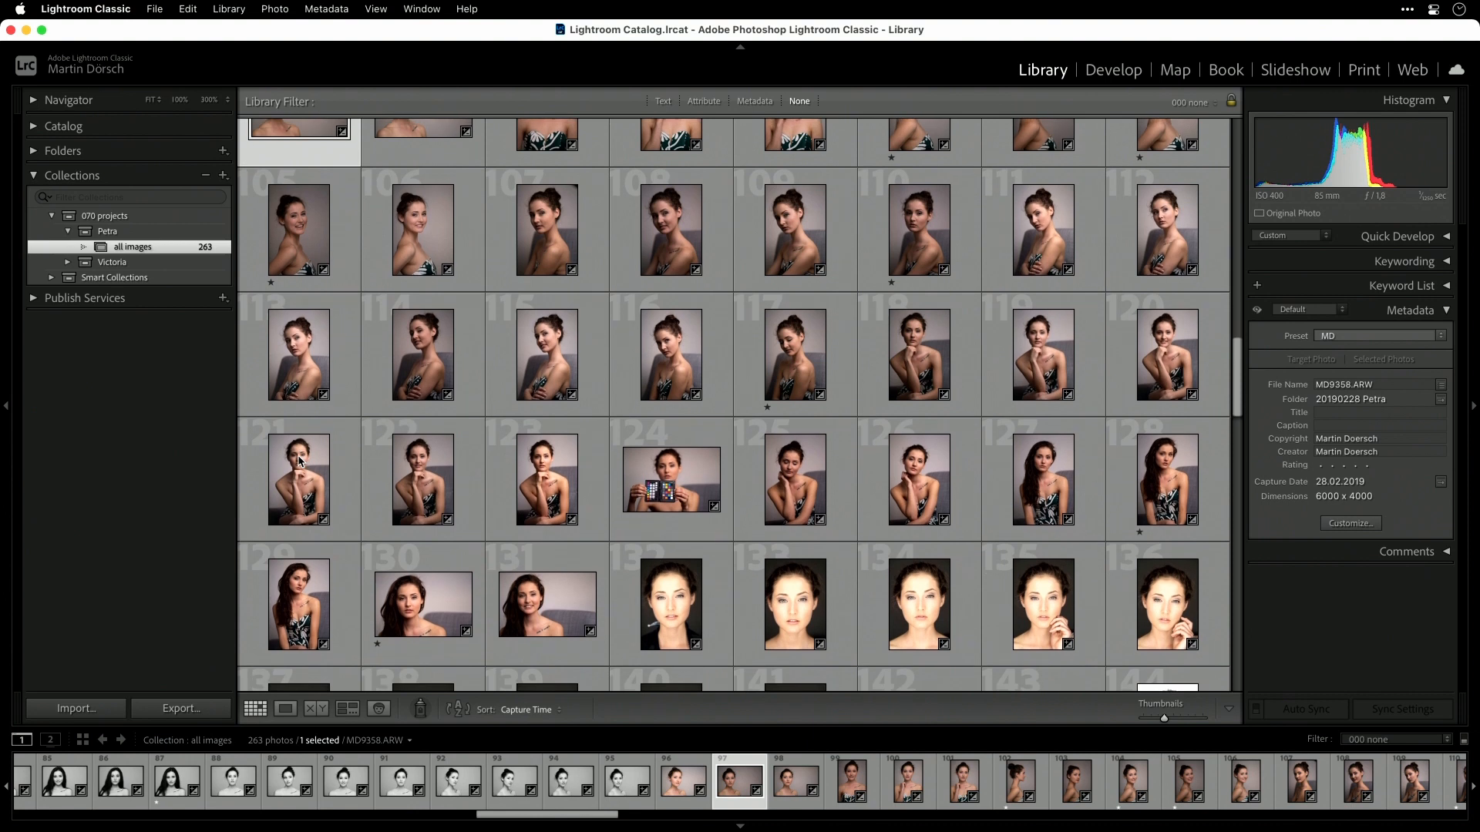
pyautogui.keyDown('shift'); pyautogui.click(561, 612); pyautogui.keyUp('shift')
pyautogui.press('super+shift+v')
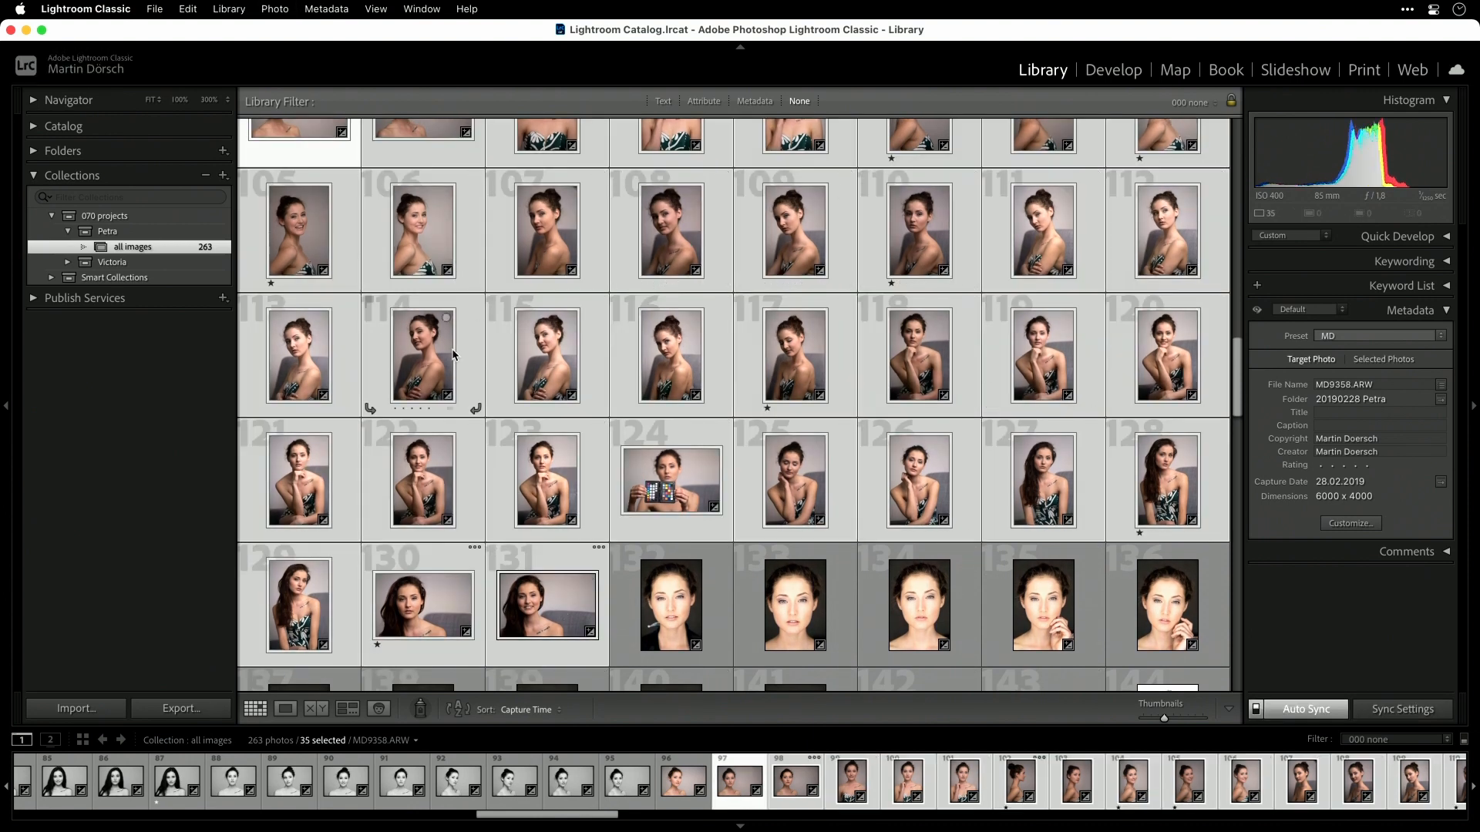
pyautogui.scroll(1, 1010, 420)
pyautogui.scroll(2, 1010, 420)
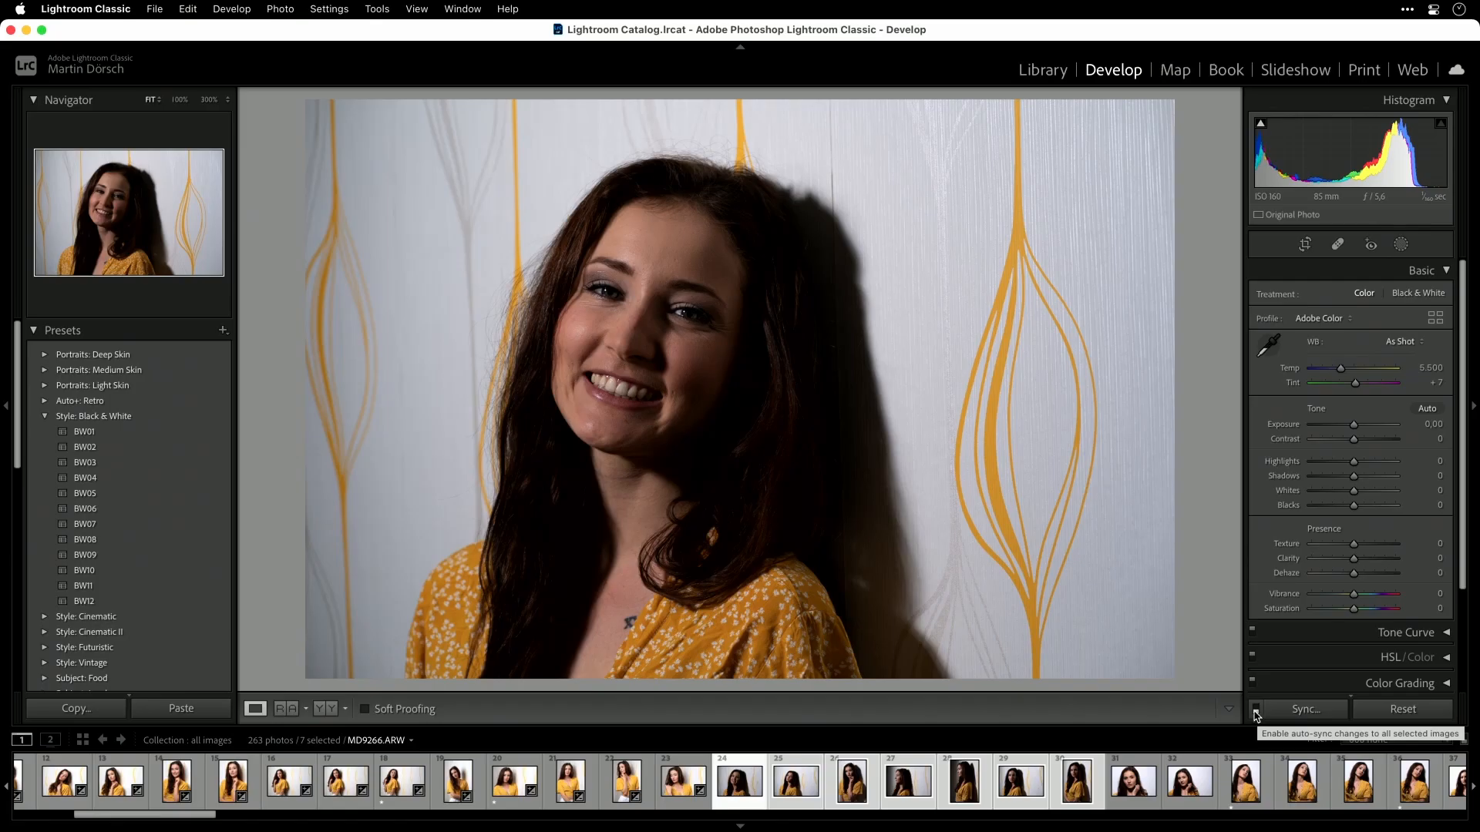
pyautogui.click(1256, 715)
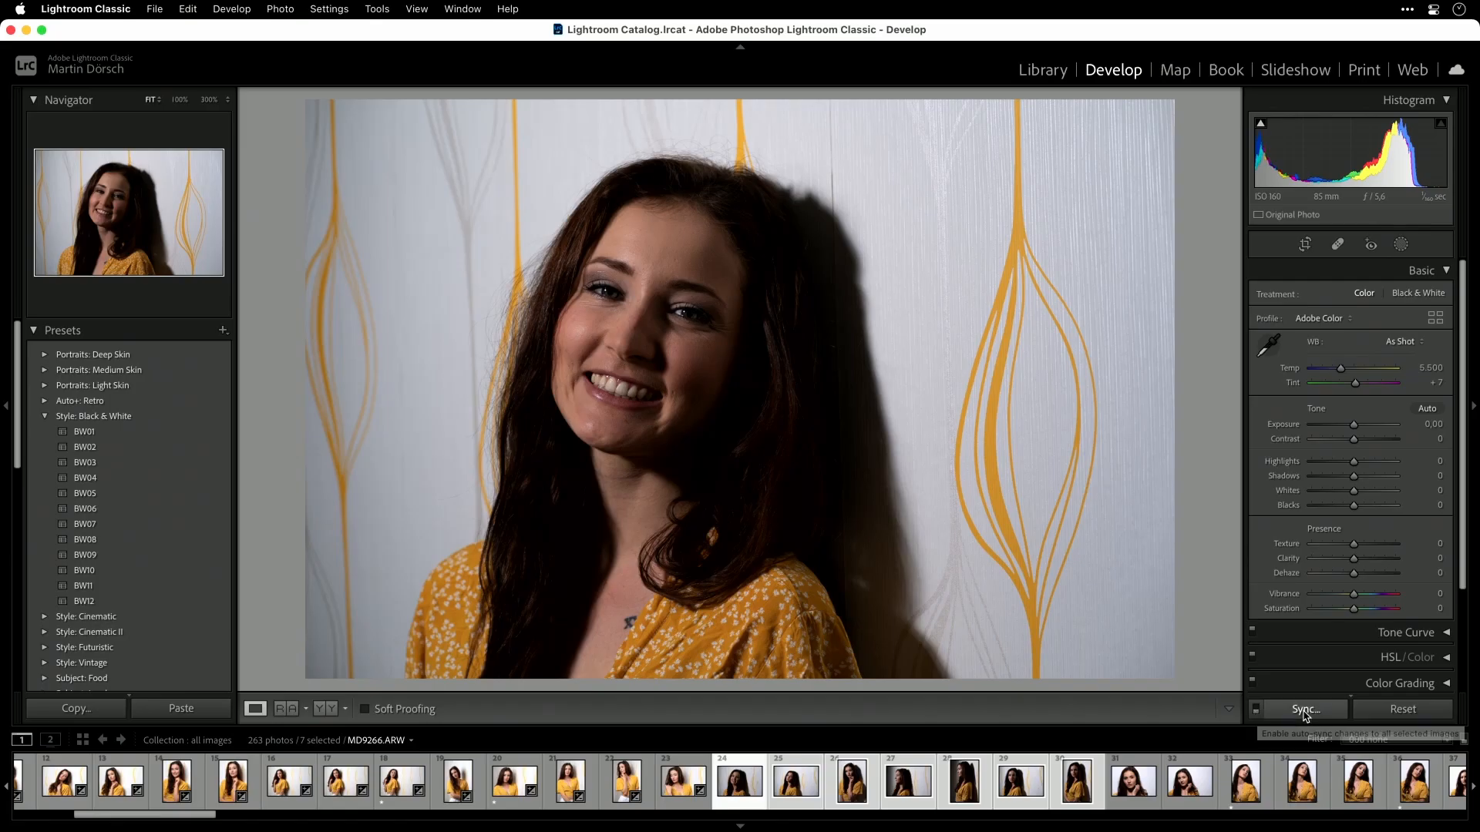